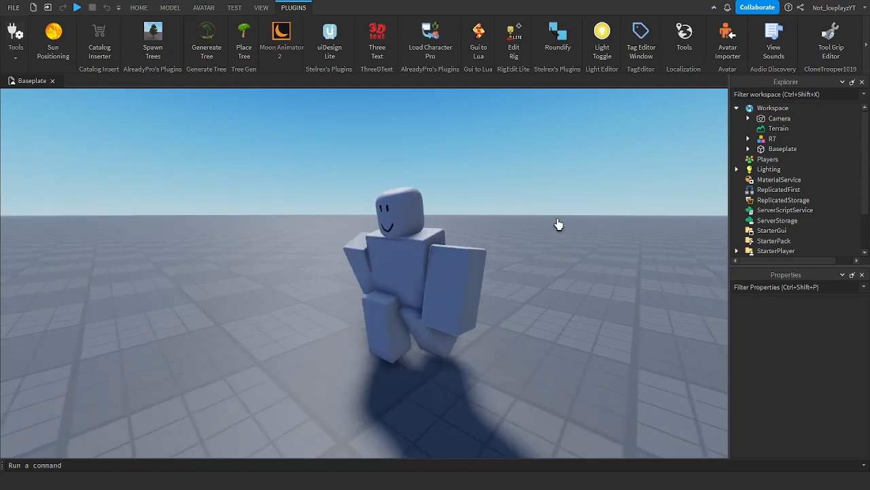
- Preview the existing walk animation on the R7 rig and close its Moon Animator window
right_drag(554, 221, 559, 224)
key(space)
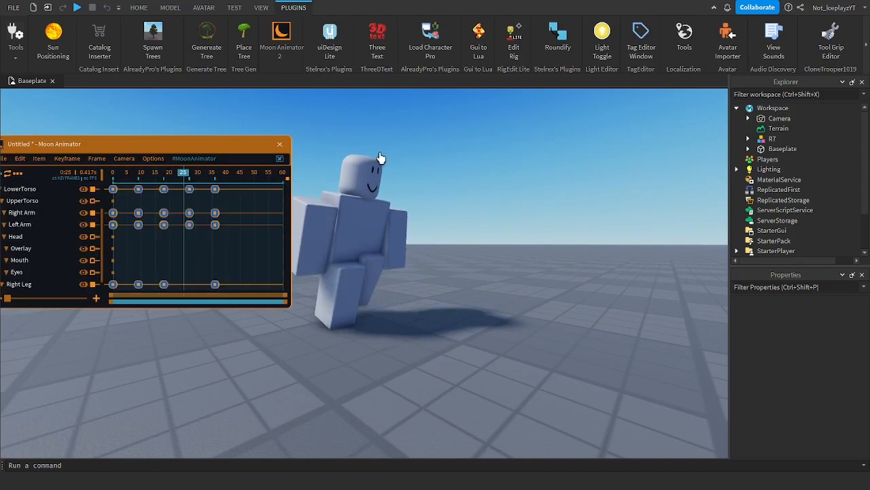
click(279, 143)
click(383, 217)
scroll(529, 286, down, 3)
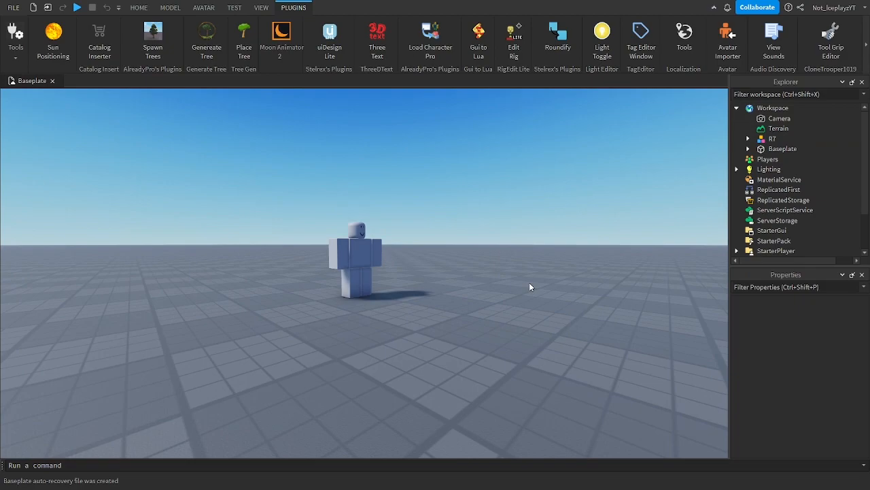
- Open Moon Animator 2 and start a new animation with the R7 rig added to the timeline
scroll(529, 287, up, 1)
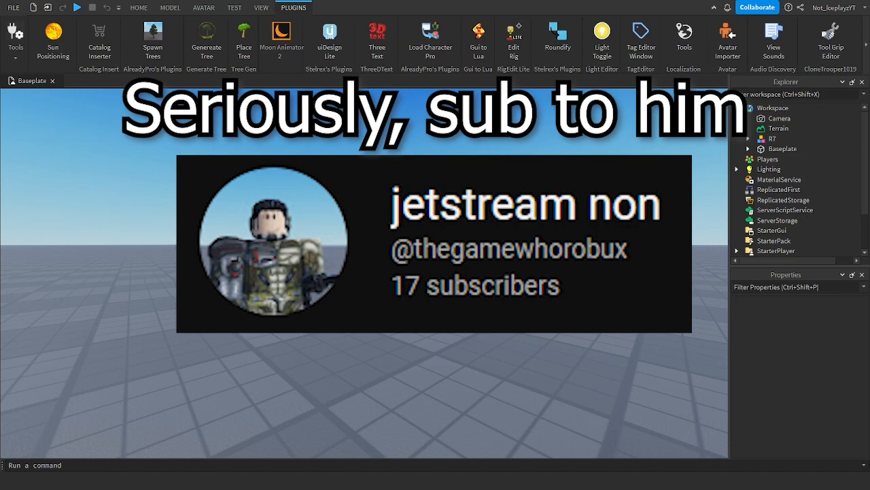
drag(381, 299, 333, 354)
click(514, 412)
key(a)
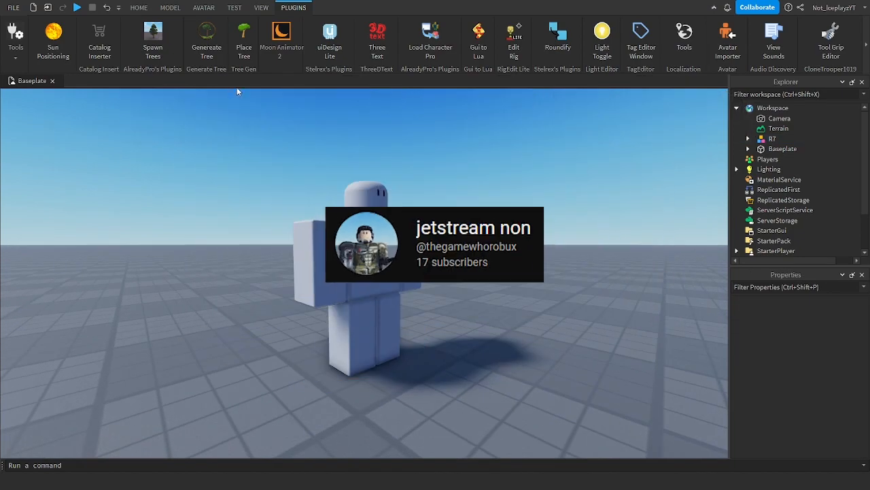
click(281, 34)
drag(162, 150, 160, 122)
click(317, 259)
click(174, 266)
click(181, 106)
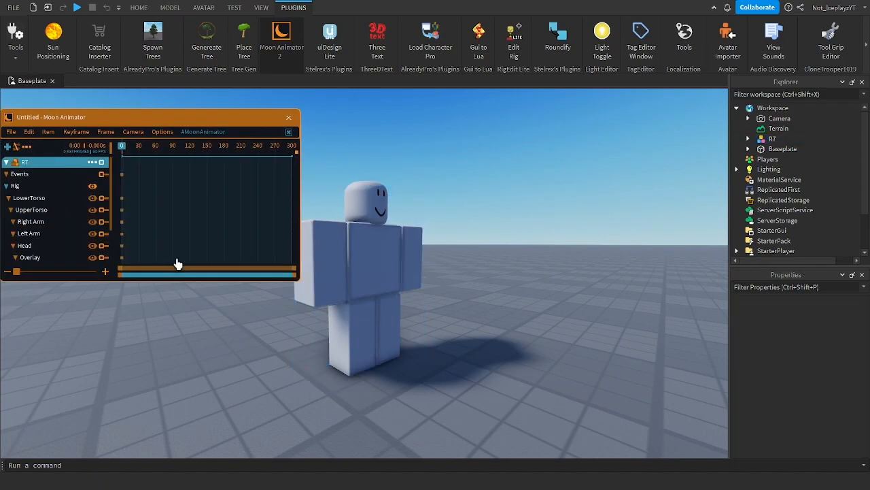
- Rotate the rig's lower torso so the body leans forward at frame 0
key(w)
key(a)
key(s)
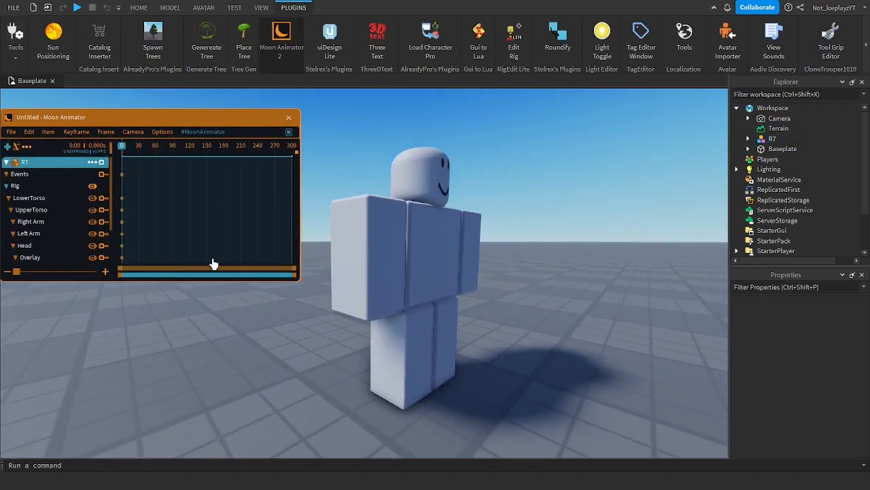
click(439, 296)
key(r)
key(r)
drag(501, 318, 518, 356)
click(555, 404)
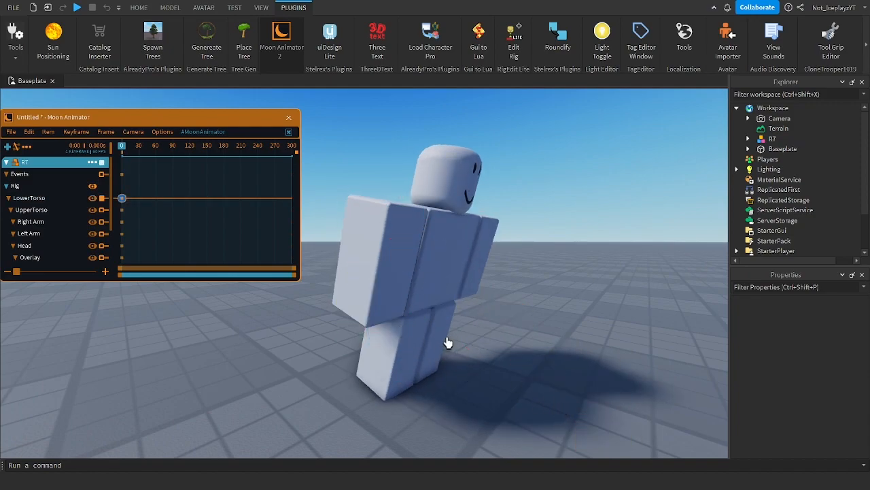
- Set the animation's timeline size to 1 second (60 frames)
click(449, 342)
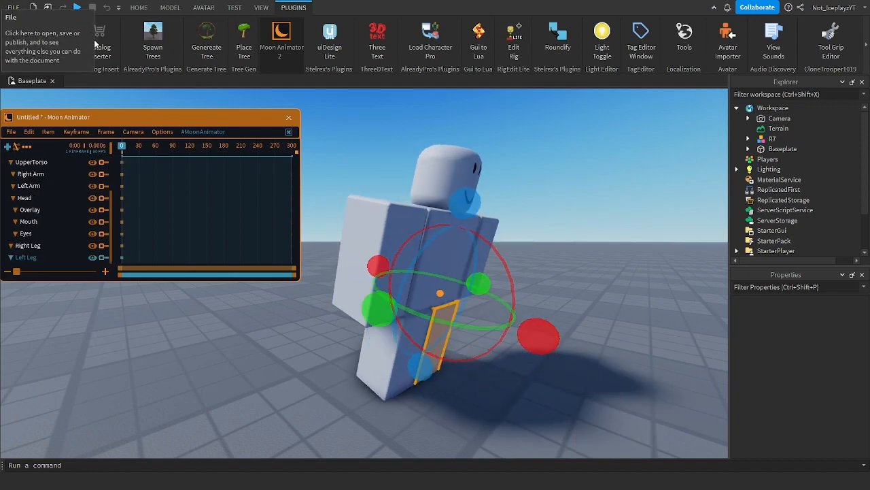
click(26, 147)
key(ctrl+a)
text(1)
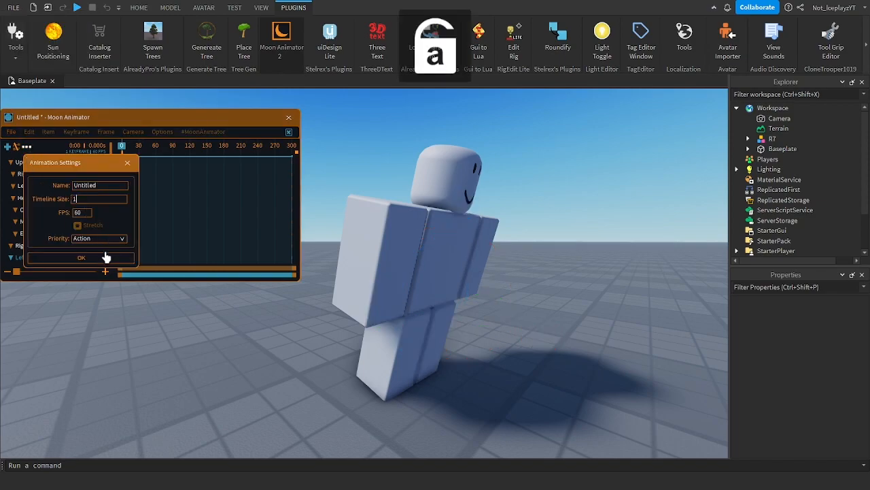
click(105, 261)
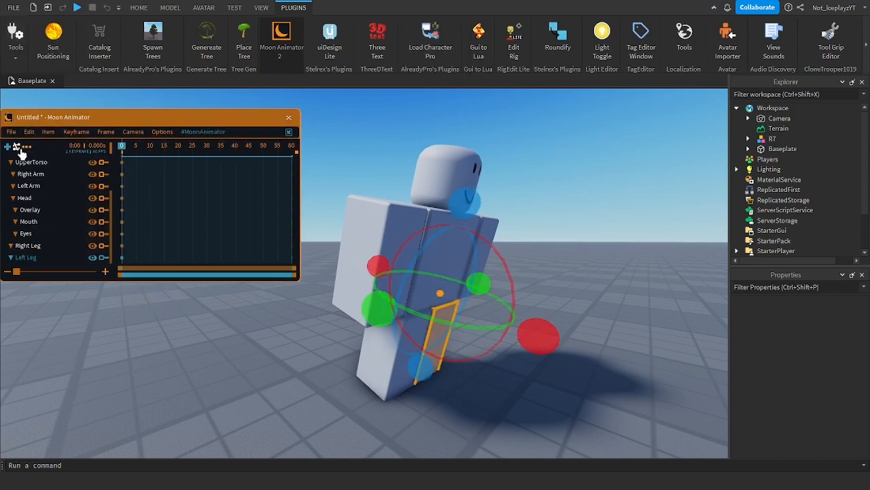
- Rotate the left leg forward and shift it so it stands ahead of the torso at frame 0
mouse_move(538, 337)
mouse_down()
mouse_move(546, 306)
mouse_move(544, 331)
mouse_up()
key(r)
click(515, 321)
click(455, 331)
drag(501, 314, 516, 318)
key(r)
drag(565, 342, 531, 319)
key(r)
drag(460, 262, 463, 266)
drag(505, 306, 526, 312)
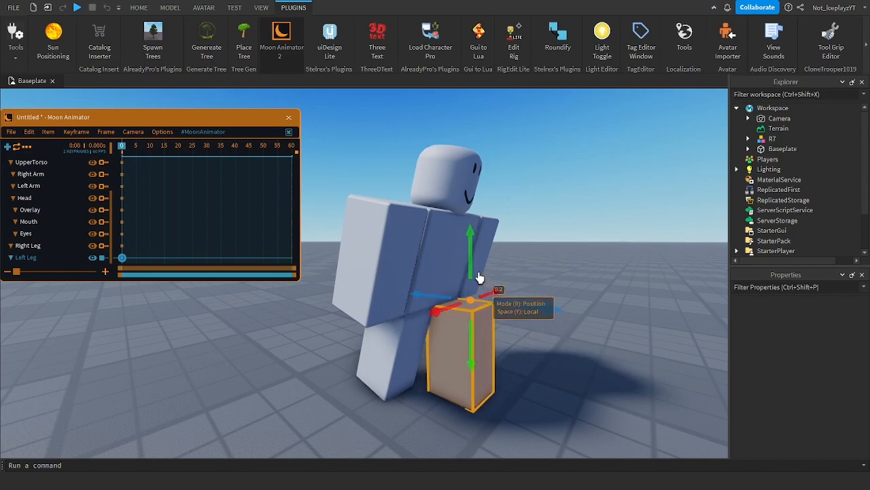
- Rotate the right leg backward and adjust its position at the hip at frame 0
click(409, 351)
key(r)
drag(466, 350, 427, 357)
key(r)
drag(406, 276, 401, 285)
click(589, 354)
right_drag(589, 354, 557, 351)
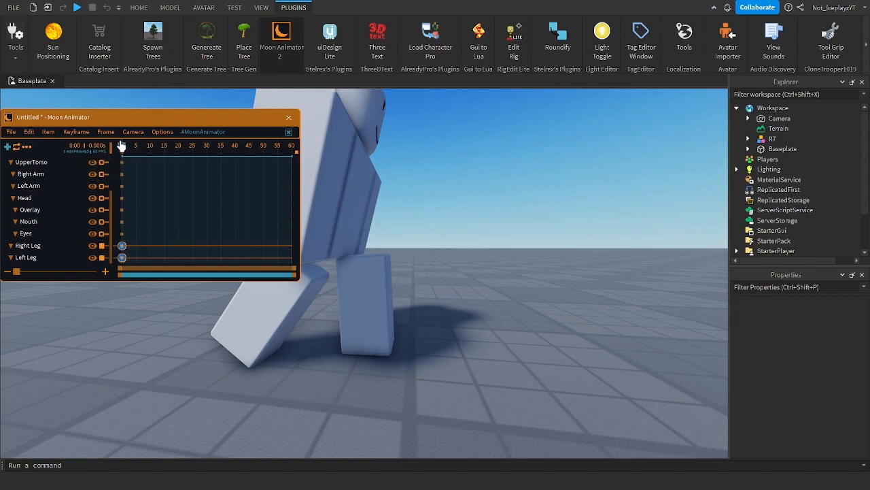
click(81, 133)
mouse_move(160, 132)
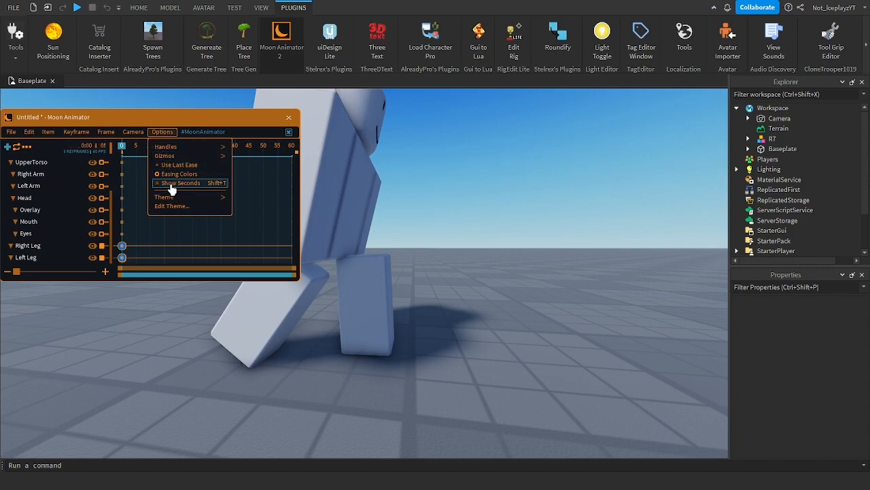
click(131, 183)
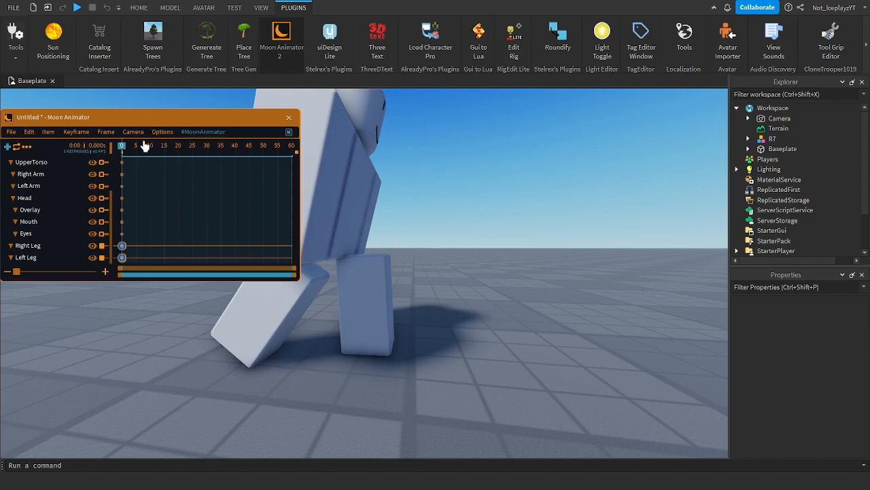
- Swing the right leg forward by rotating it at frame 18
drag(163, 151, 176, 151)
key(a)
click(417, 319)
key(r)
drag(491, 313, 495, 311)
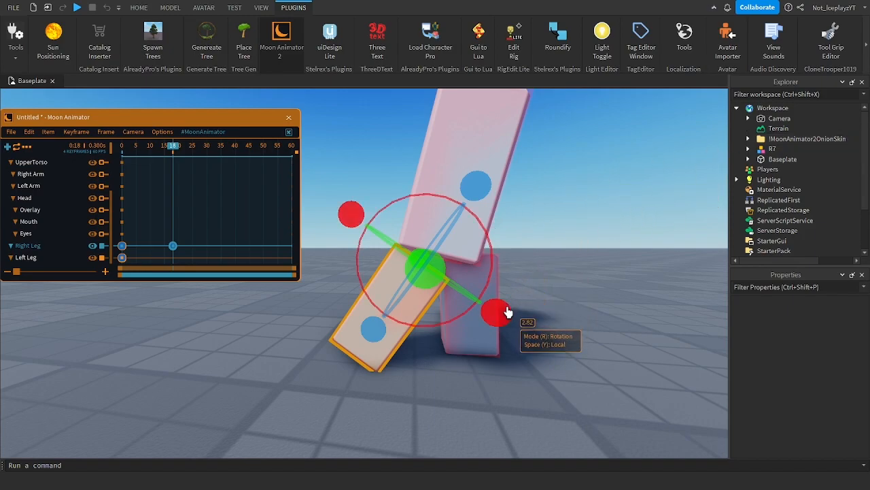
drag(502, 309, 588, 268)
- Switch to position mode and raise the right leg slightly toward the torso at frame 18
key(r)
key(r)
key(r)
mouse_move(587, 269)
right_down()
mouse_move(573, 291)
mouse_move(574, 266)
right_up()
key(a)
key(w)
key(s)
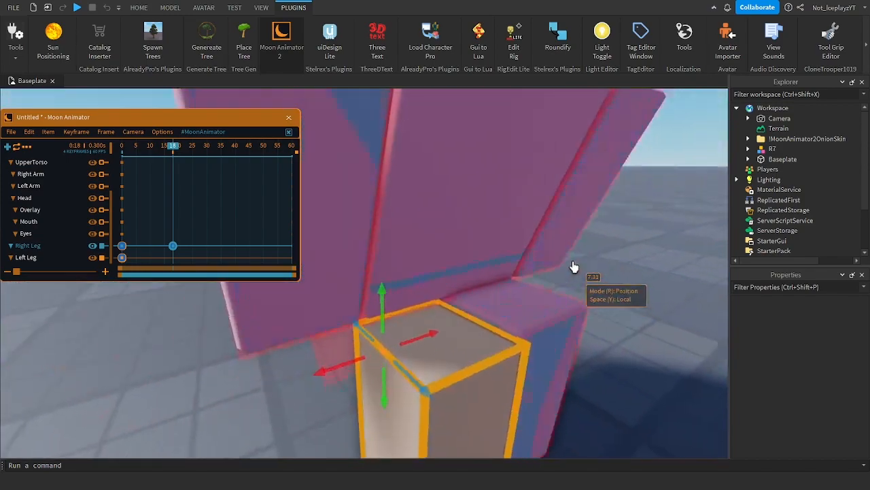
drag(387, 311, 383, 305)
click(627, 328)
- Fine-tune the right leg's height against the hip at frame 18
scroll(636, 312, down, 8)
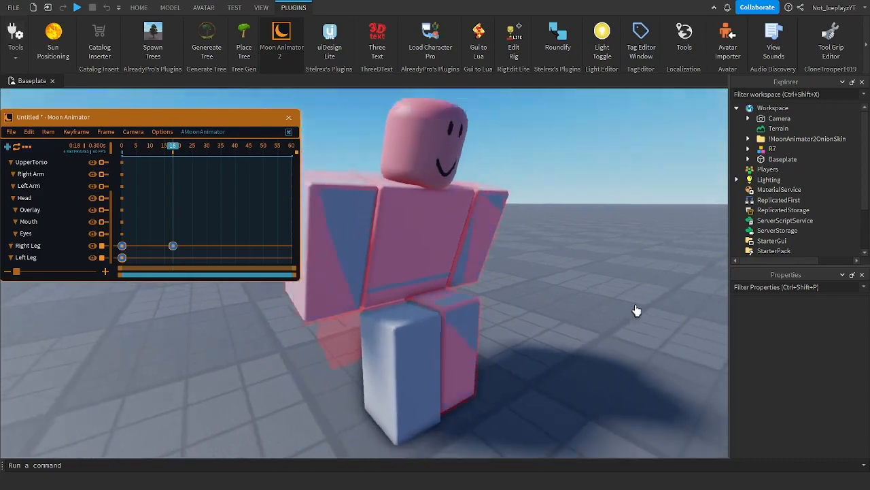
scroll(465, 351, up, 3)
right_drag(465, 351, 473, 348)
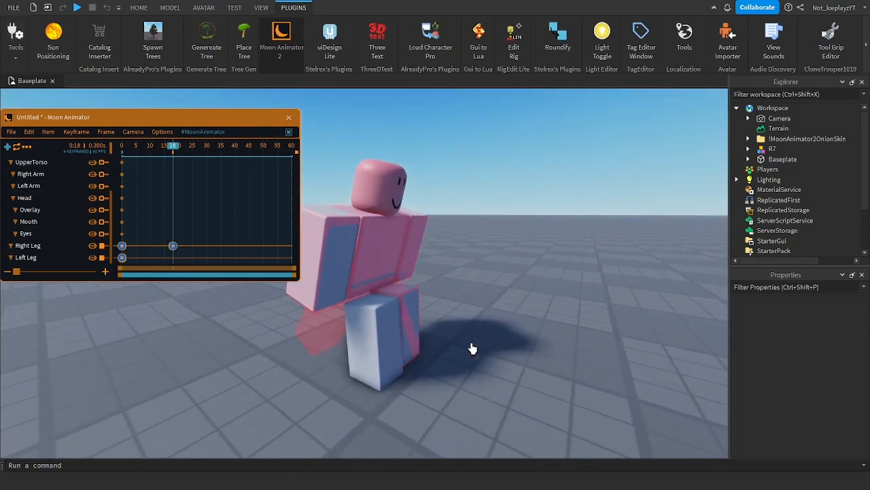
scroll(472, 349, up, 5)
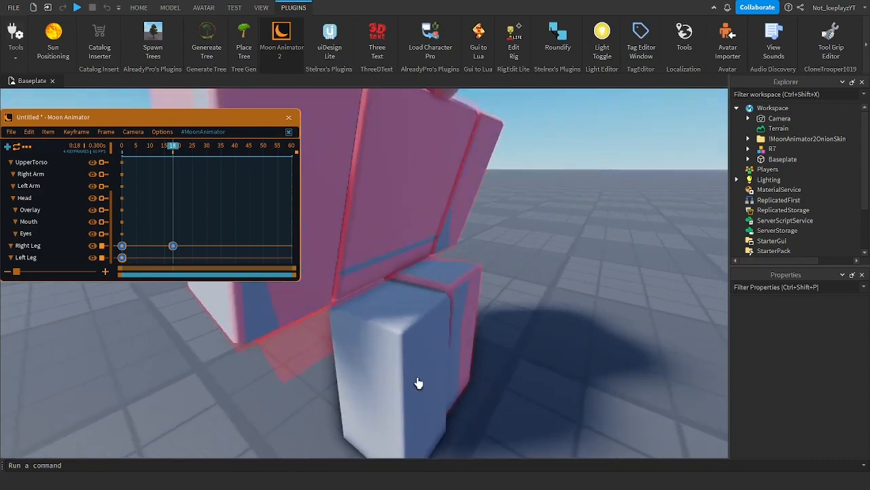
click(368, 287)
drag(359, 277, 359, 275)
click(577, 258)
- Rotate the left leg backward and reposition it under the torso at frame 18
right_drag(556, 278, 555, 278)
key(d)
right_drag(514, 325, 513, 322)
scroll(369, 307, up, 2)
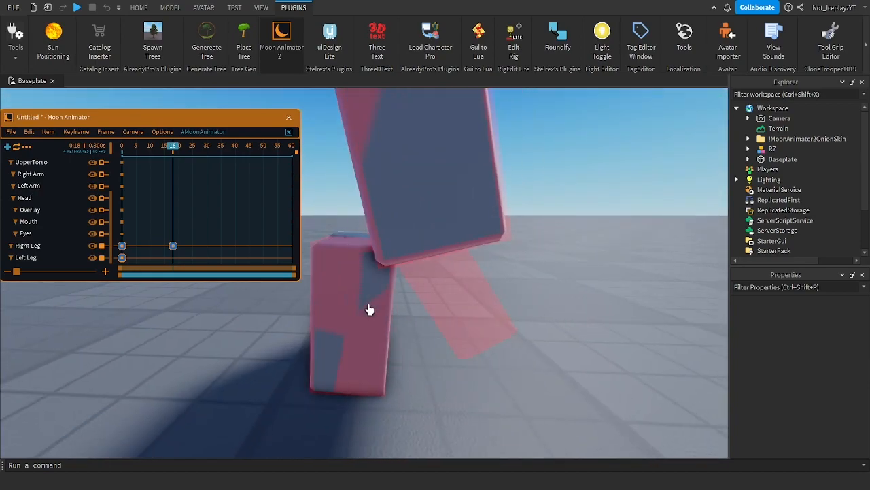
click(369, 307)
key(r)
drag(439, 256, 461, 279)
right_drag(569, 282, 586, 262)
scroll(351, 292, down, 2)
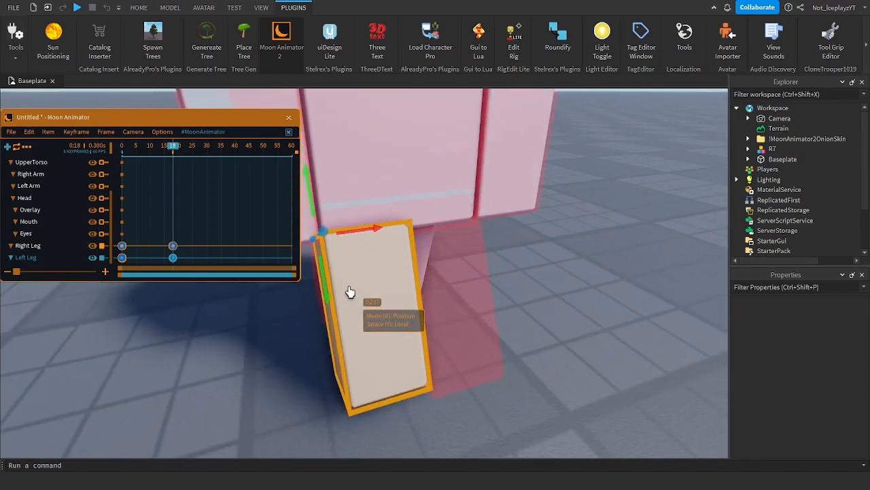
drag(331, 306, 332, 303)
click(596, 322)
- Fine-tune the left leg's position along its length against the hip at frame 18
right_drag(596, 322, 562, 314)
click(404, 349)
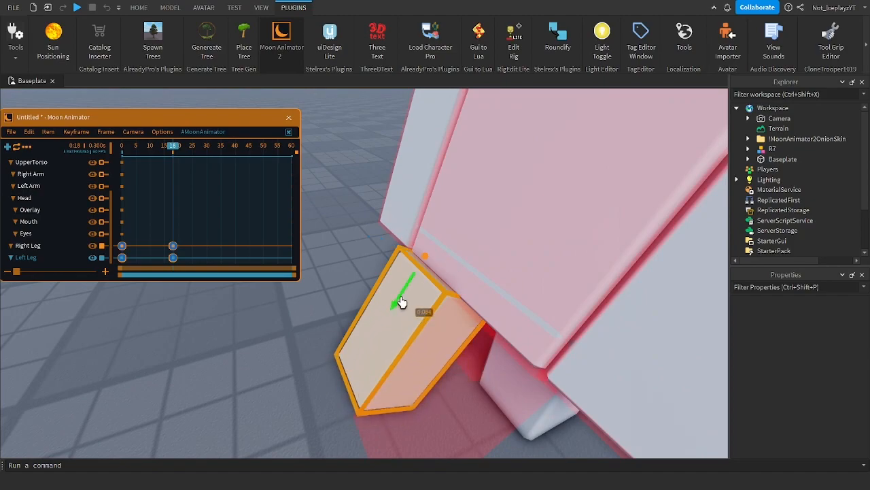
drag(402, 303, 399, 308)
click(325, 306)
right_drag(414, 307, 414, 307)
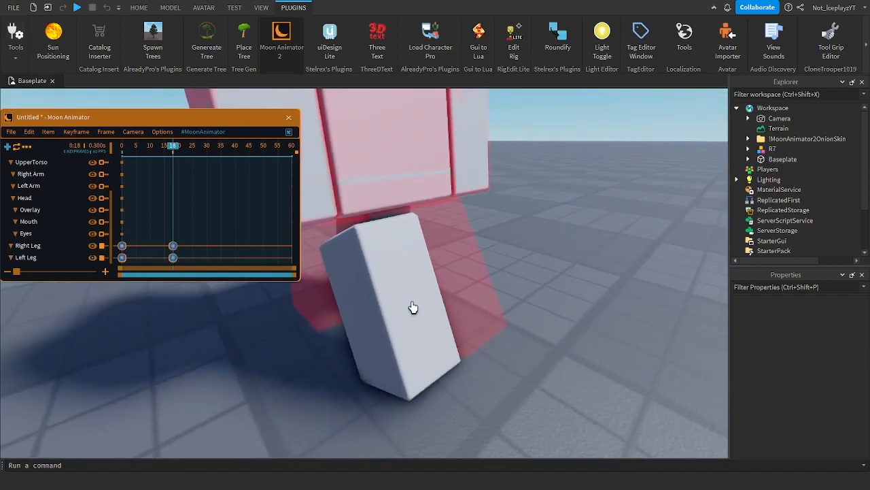
scroll(413, 307, up, 2)
click(438, 333)
drag(317, 279, 318, 273)
click(567, 303)
- Scrub and play the animation between frames 0 and 18 to examine the leg swing
right_drag(553, 300, 553, 301)
scroll(553, 300, down, 3)
right_drag(478, 271, 478, 272)
drag(169, 150, 148, 155)
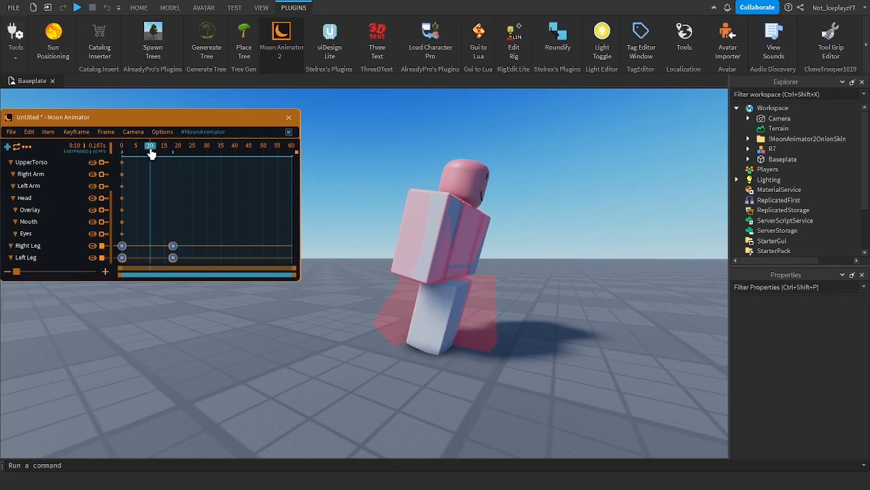
key(Left)
key(Left)
key(Left)
key(Left)
key(Left)
key(Left)
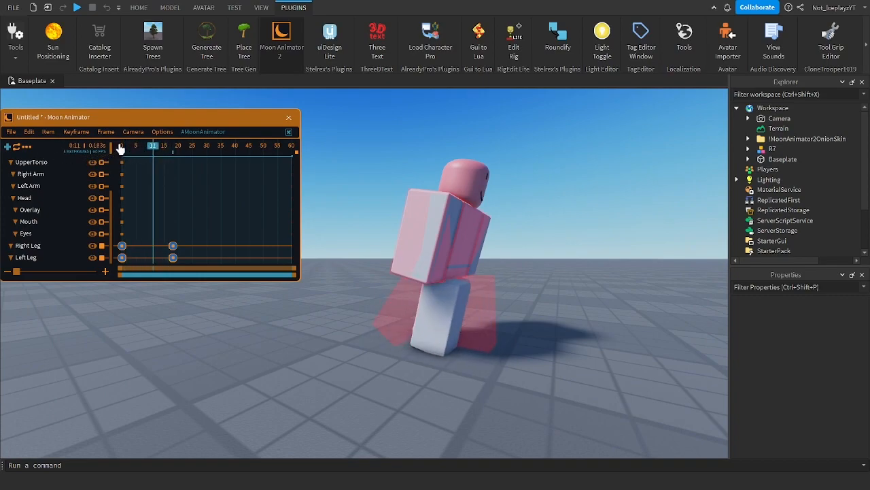
key(space)
click(120, 149)
drag(121, 149, 149, 149)
- Raise the right leg at frame 9 as the passing pose and play the animation back
right_drag(564, 350, 546, 350)
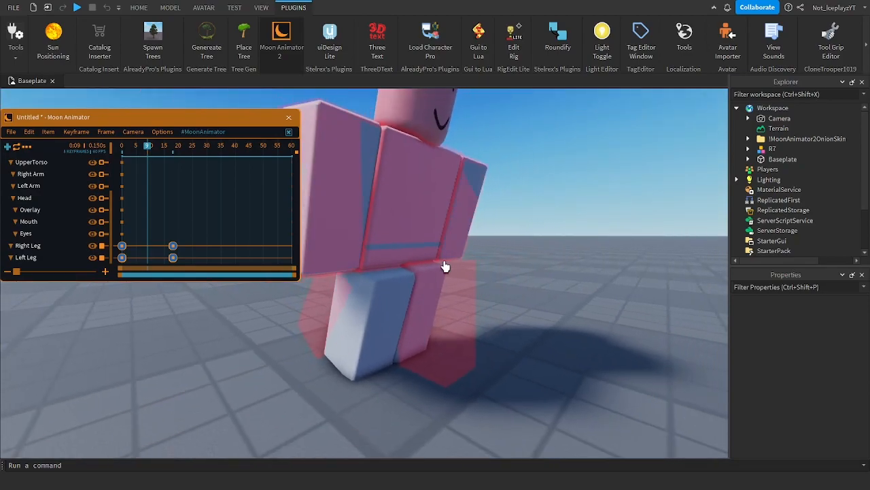
drag(165, 150, 147, 153)
click(384, 320)
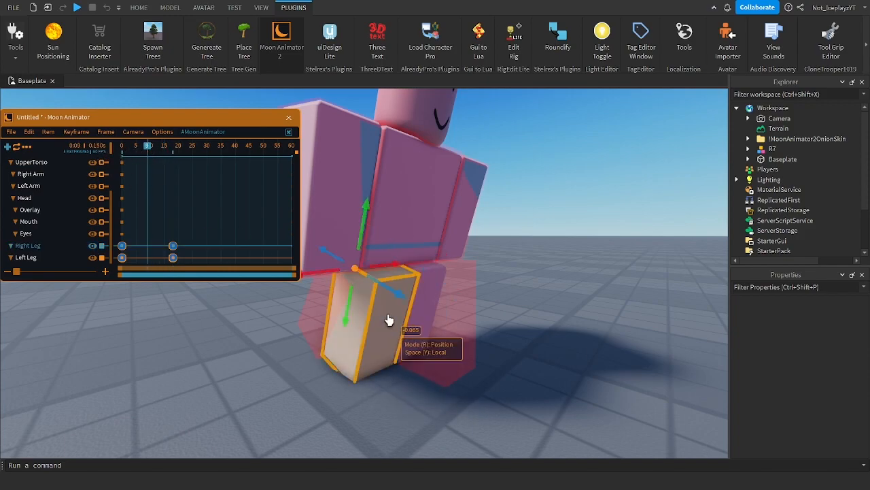
drag(362, 237, 366, 221)
click(610, 292)
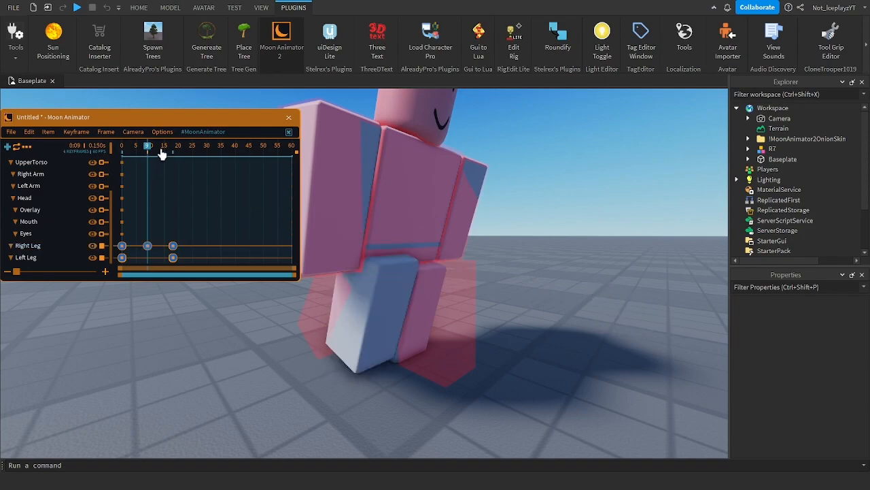
drag(149, 151, 88, 168)
key(space)
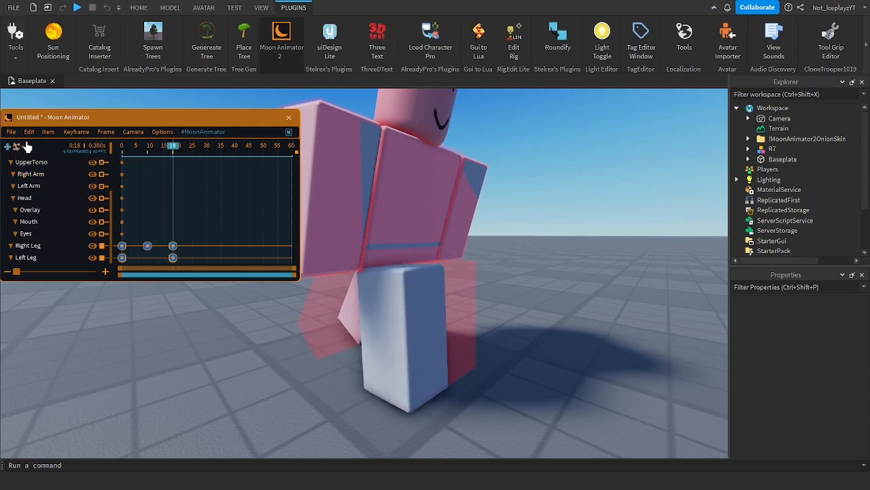
- Copy both legs' keyframes from frame 0 and paste them at frame 36
drag(172, 152, 126, 152)
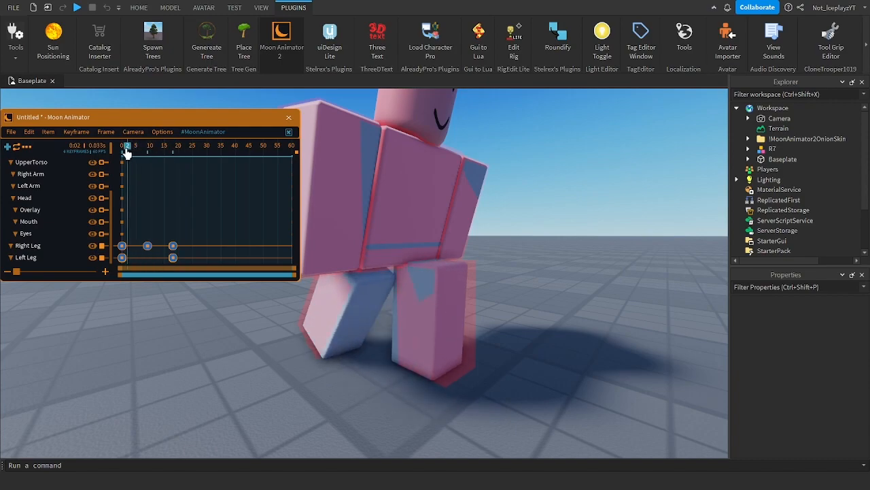
drag(131, 234, 91, 275)
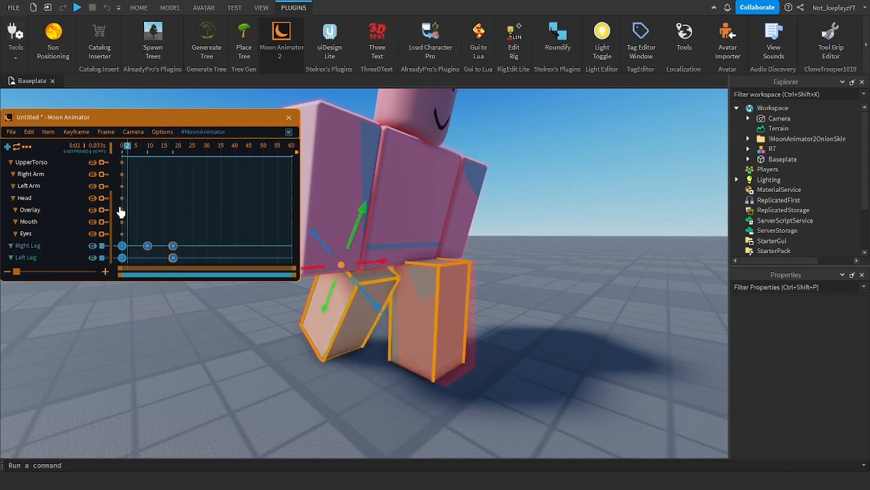
drag(157, 158, 231, 149)
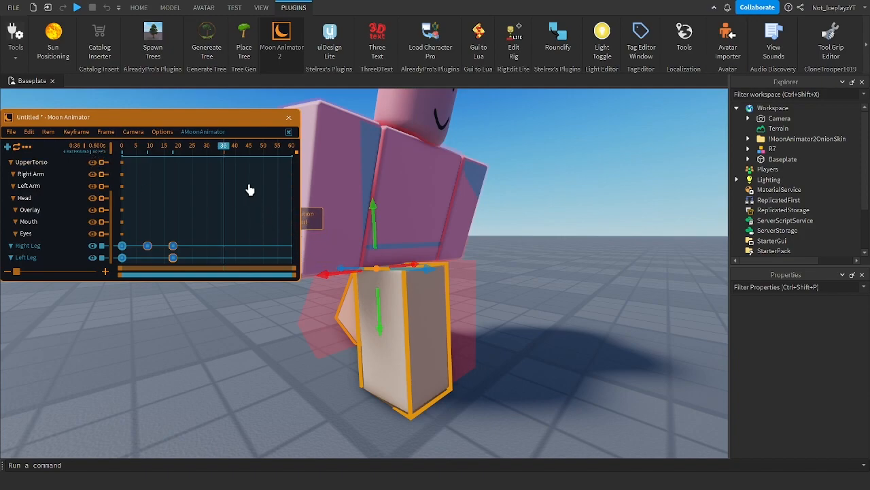
key(ctrl+v)
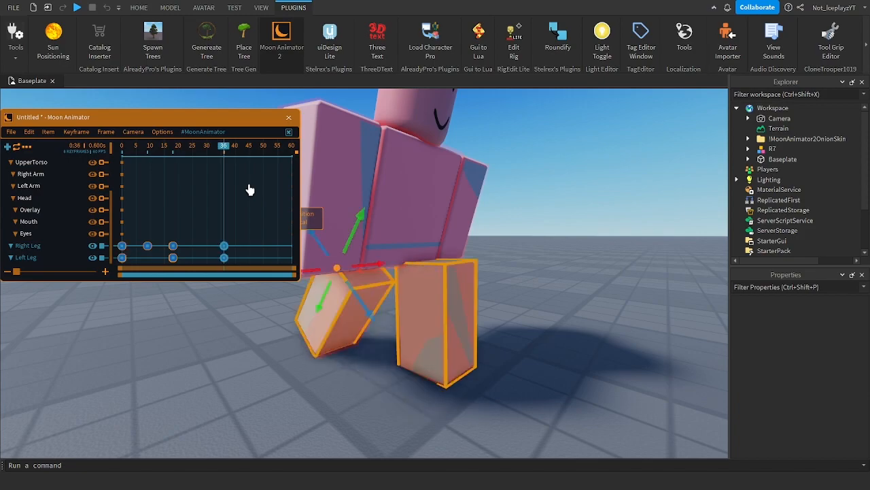
click(214, 196)
- Play back the leg cycle and move the playhead to frame 27
drag(227, 152, 200, 153)
key(space)
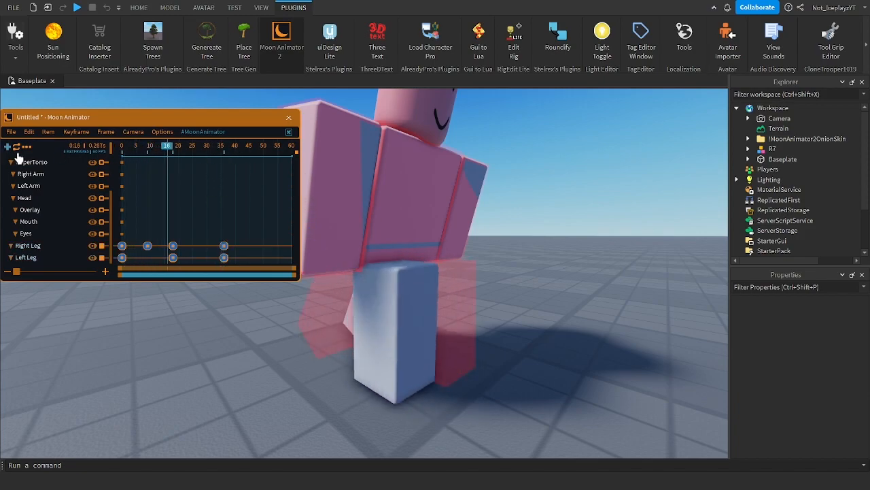
key(space)
drag(159, 151, 199, 154)
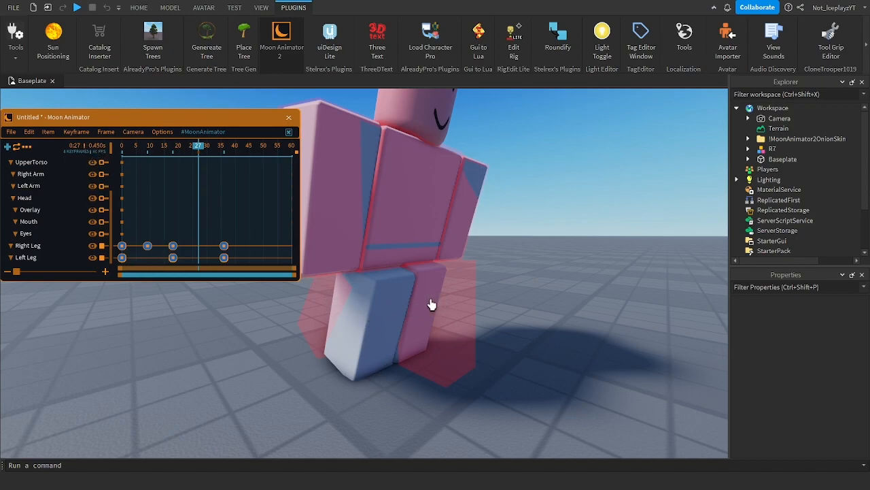
- Raise the left leg at frame 27 as the second passing pose and play the animation back
click(356, 315)
mouse_move(199, 152)
mouse_down()
mouse_move(224, 157)
mouse_move(198, 162)
mouse_up()
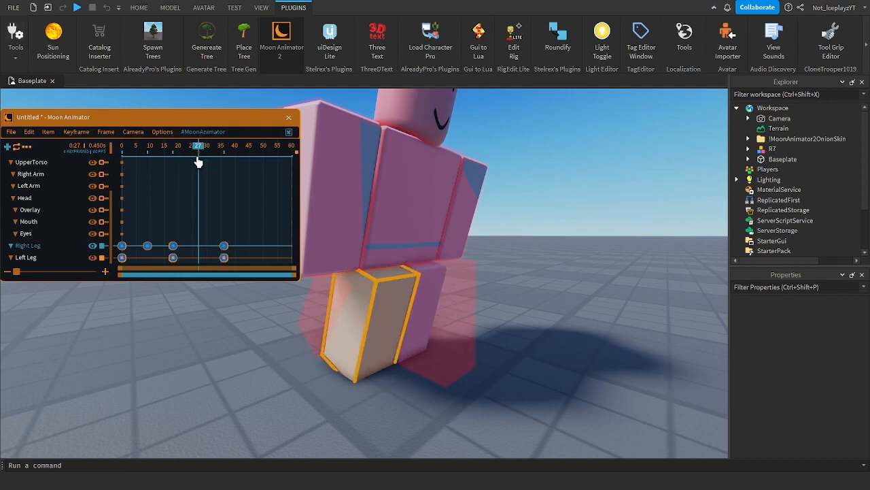
click(443, 299)
drag(443, 286, 441, 208)
click(536, 267)
key(space)
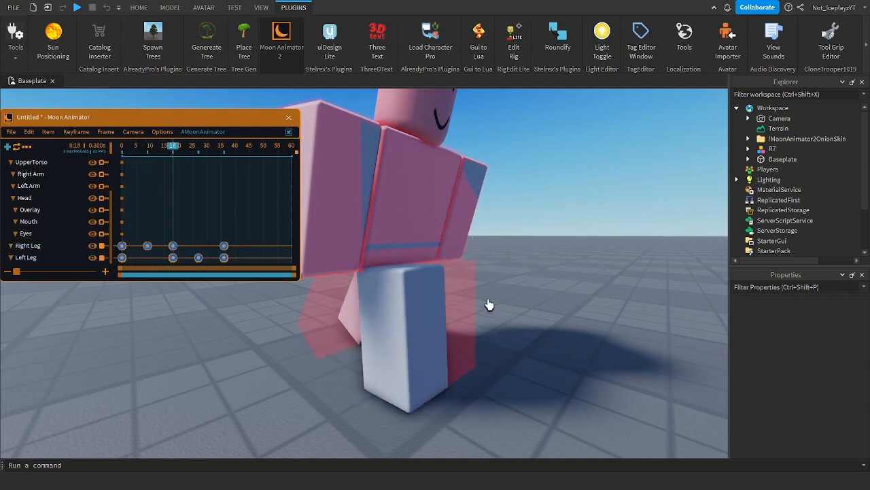
- Examine the looping leg cycle from a different viewing angle with the animator window hidden
key(h)
right_drag(473, 289, 438, 286)
key(a)
key(w)
key(q)
key(d)
key(d)
key(s)
key(e)
key(h)
- Raise the lower torso by about 0.1 at frame 9 to start the body bounce
drag(175, 147, 111, 151)
scroll(62, 212, up, 4)
click(62, 202)
click(556, 267)
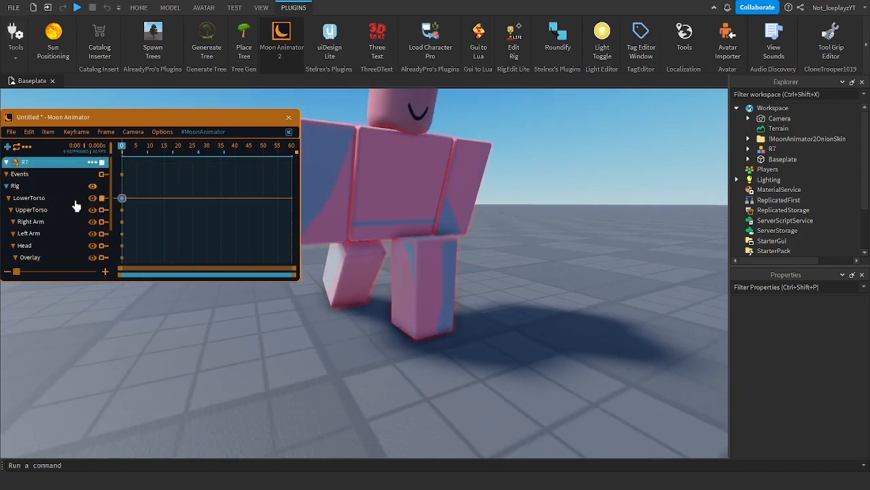
scroll(71, 207, down, 2)
drag(137, 152, 148, 153)
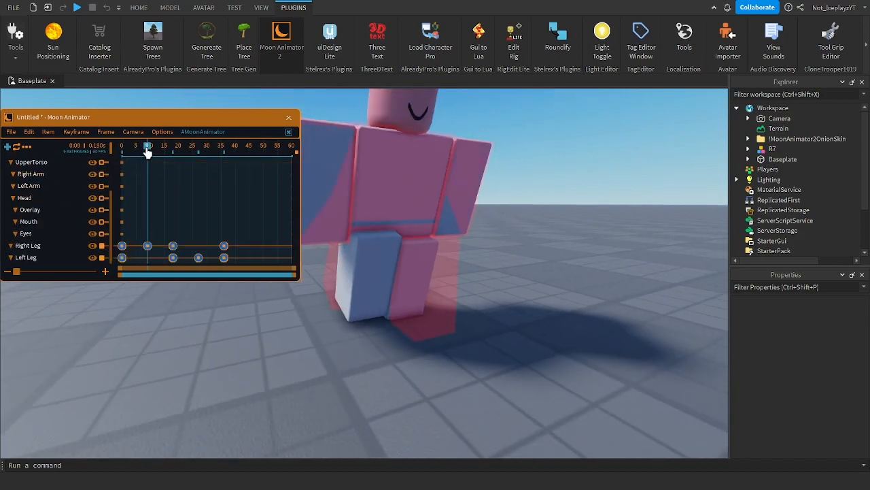
click(446, 239)
drag(390, 200, 391, 195)
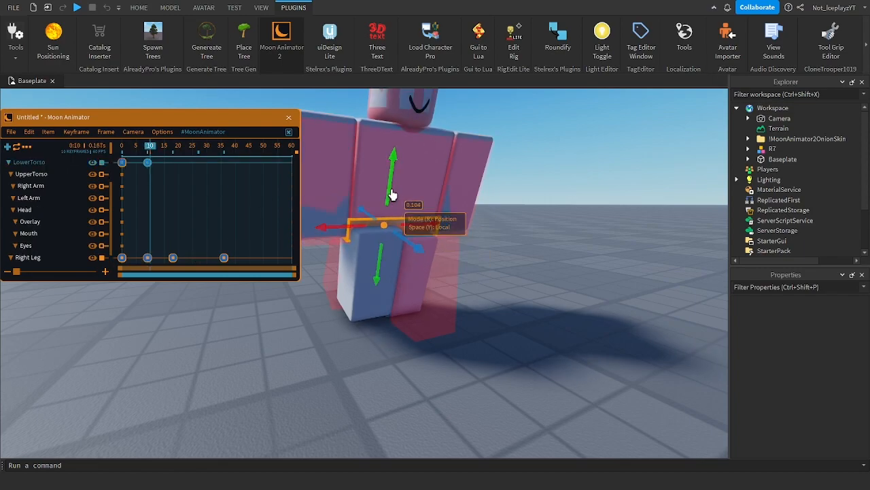
- Copy the lower torso's frame 0 keyframe to frames 18 and 36, and its raised frame 9 keyframe to frame 27
key(space)
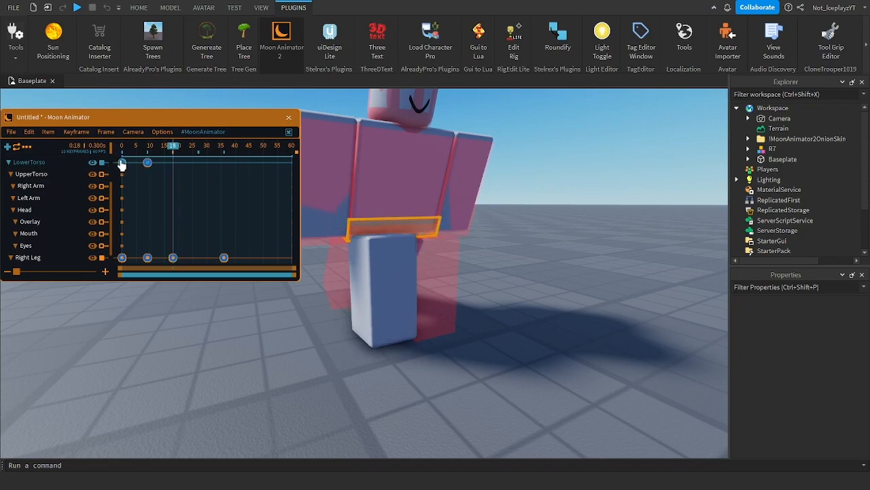
key(ctrl+v)
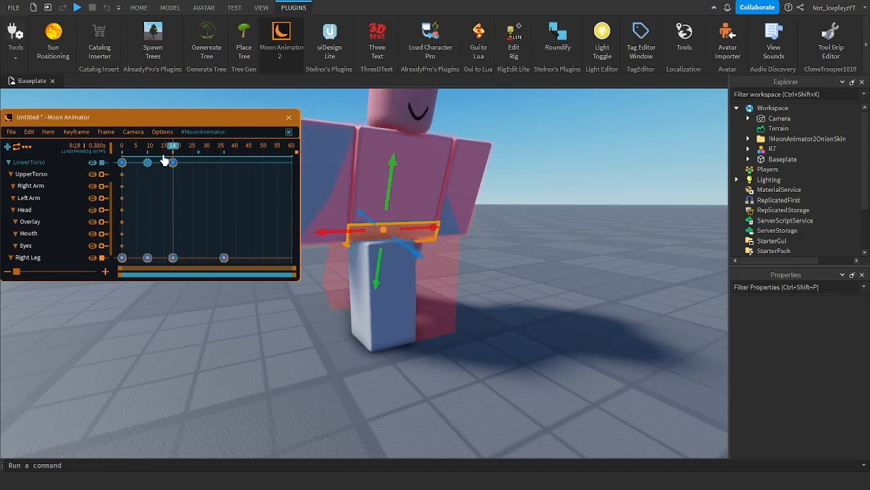
drag(185, 149, 196, 151)
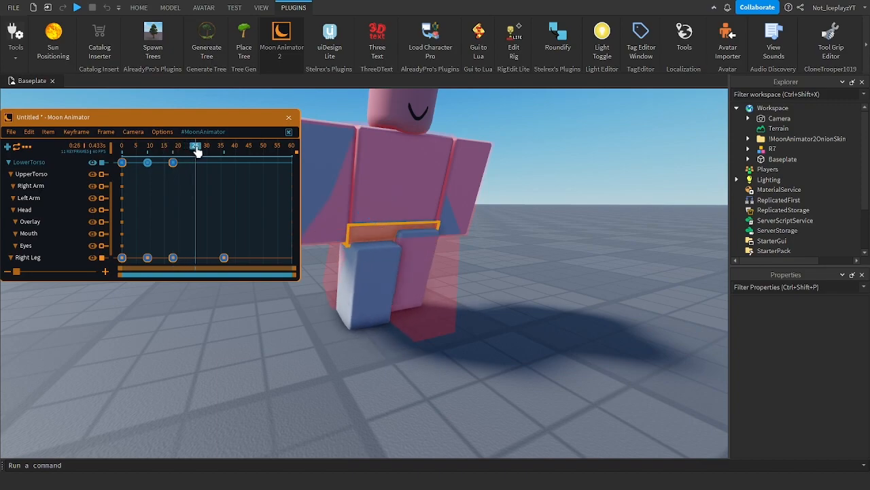
scroll(24, 223, down, 1)
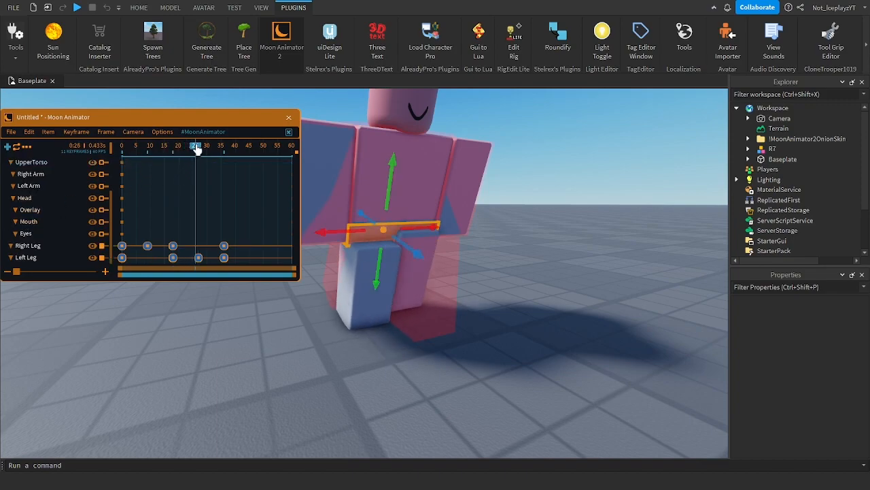
drag(196, 151, 199, 151)
scroll(4, 219, up, 4)
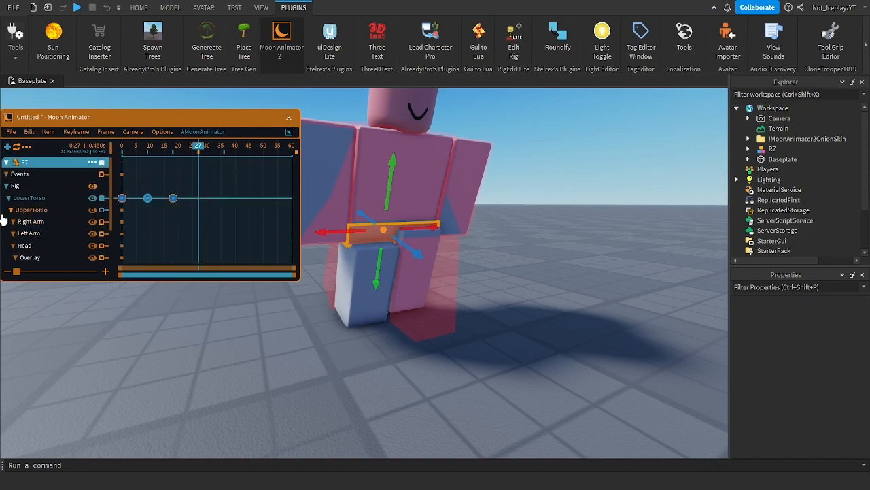
key(ctrl+v)
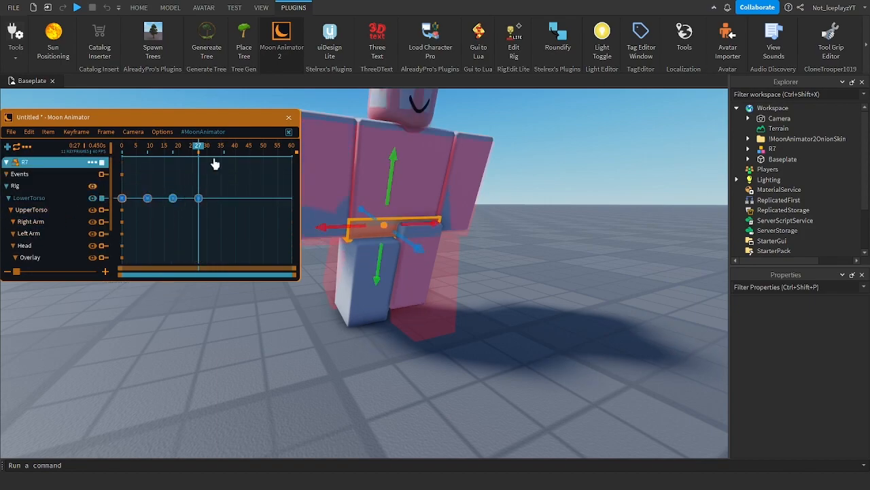
- Play the walk from frame 0 with the animator window hidden and examine the torso bounce from several angles
drag(216, 151, 79, 151)
scroll(49, 228, down, 3)
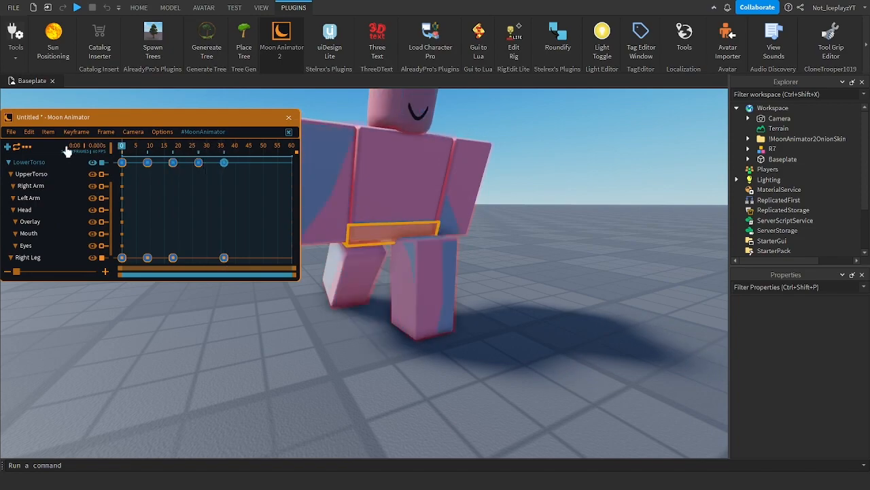
key(space)
key(super+a)
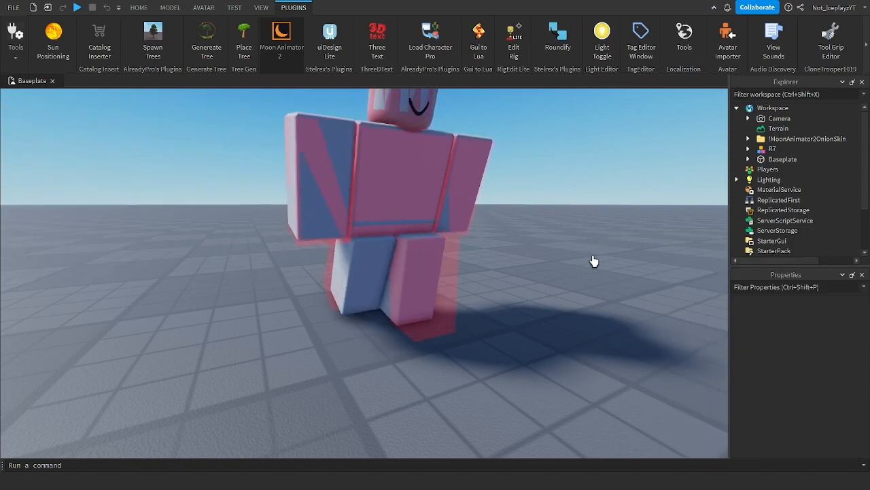
scroll(549, 313, down, 2)
right_drag(548, 313, 554, 311)
scroll(554, 310, up, 3)
scroll(554, 311, down, 3)
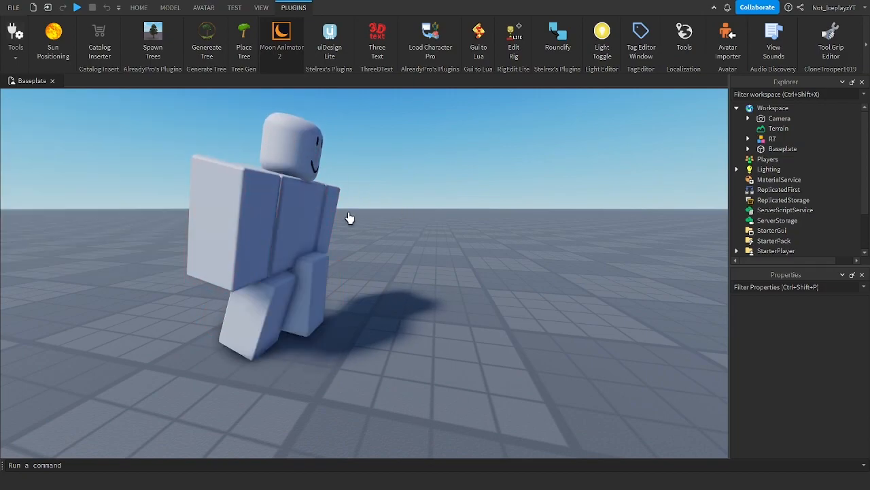
mouse_move(276, 232)
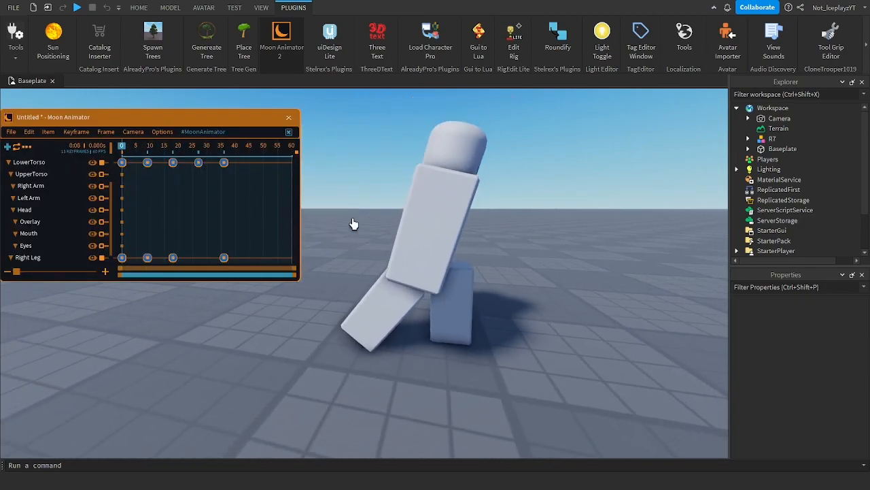
click(429, 234)
key(r)
click(518, 227)
click(448, 236)
click(357, 219)
key(d)
right_drag(356, 219, 370, 280)
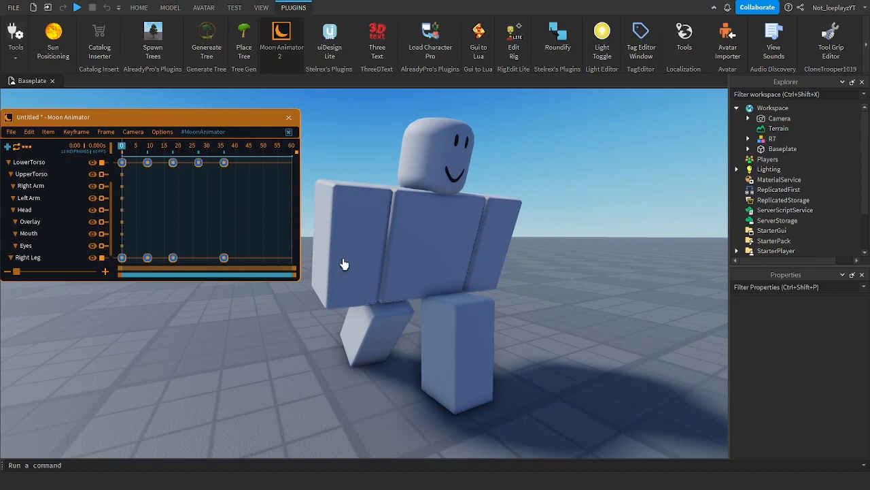
- Rotate the right arm forward at frame 0 and adjust its position at the shoulder
click(344, 265)
drag(437, 247, 390, 211)
key(r)
drag(379, 261, 385, 279)
click(414, 290)
key(d)
right_drag(414, 290, 549, 322)
key(w)
click(395, 279)
drag(391, 294, 417, 221)
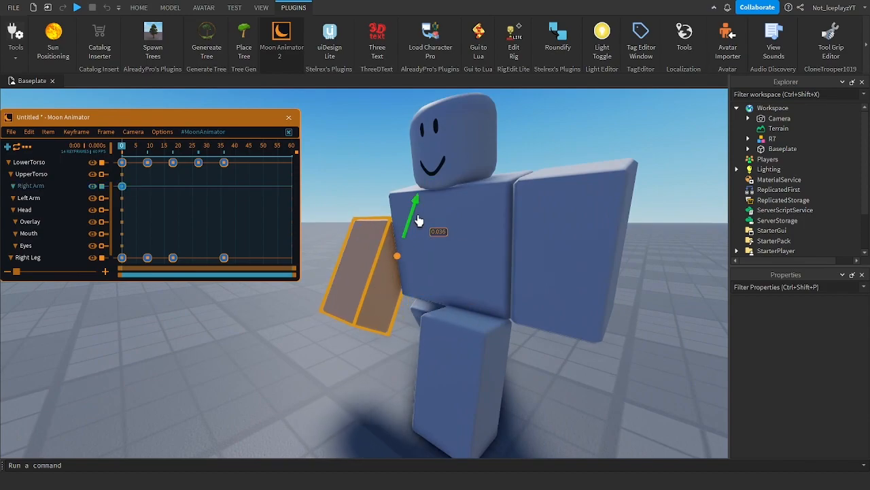
- Rotate the left arm backward at frame 0 and adjust its position at the shoulder
click(385, 171)
right_drag(385, 171, 521, 249)
key(a)
click(523, 274)
click(518, 252)
key(r)
drag(535, 232, 502, 323)
key(r)
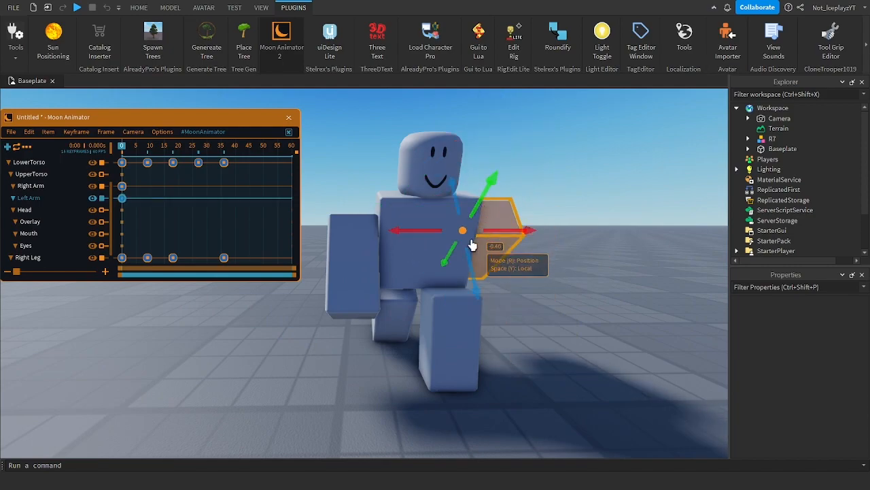
click(567, 301)
- Rotate the right arm backward by about 81 degrees at frame 18 and realign it with the shoulder
right_drag(567, 302, 431, 374)
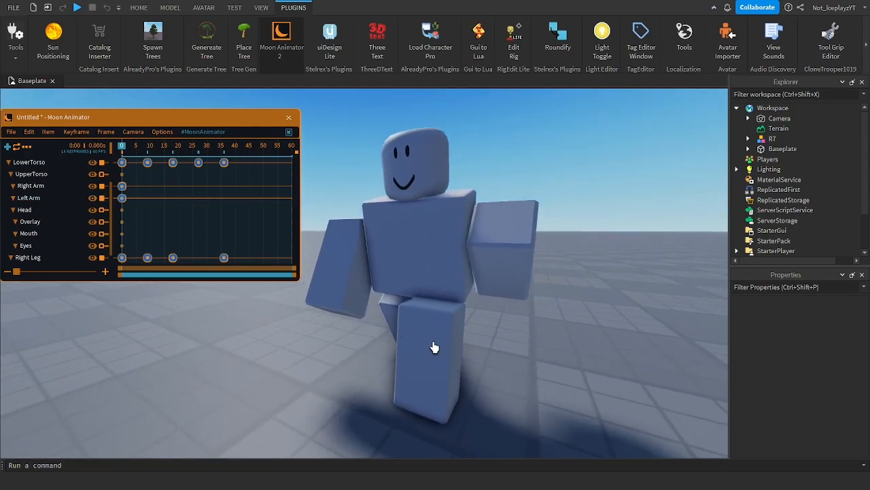
right_drag(368, 362, 398, 338)
drag(147, 149, 143, 152)
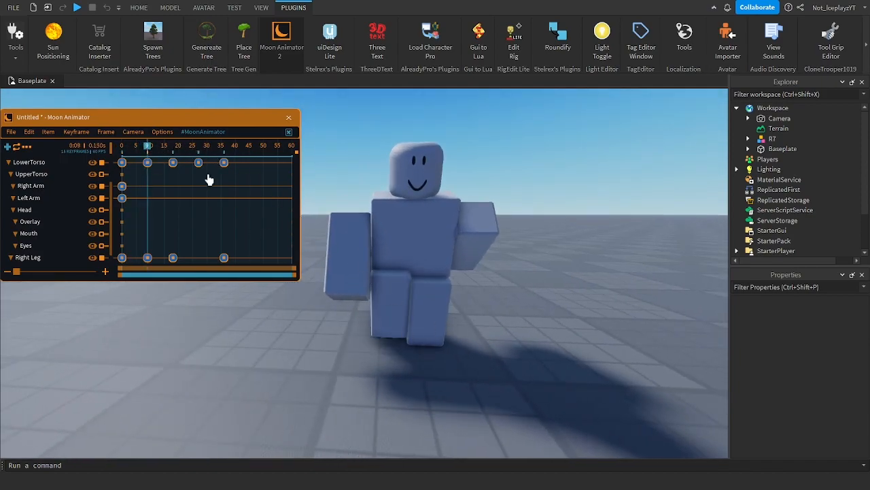
click(171, 155)
right_drag(512, 355, 515, 355)
click(358, 270)
key(r)
drag(412, 202, 387, 293)
right_drag(457, 287, 456, 287)
key(r)
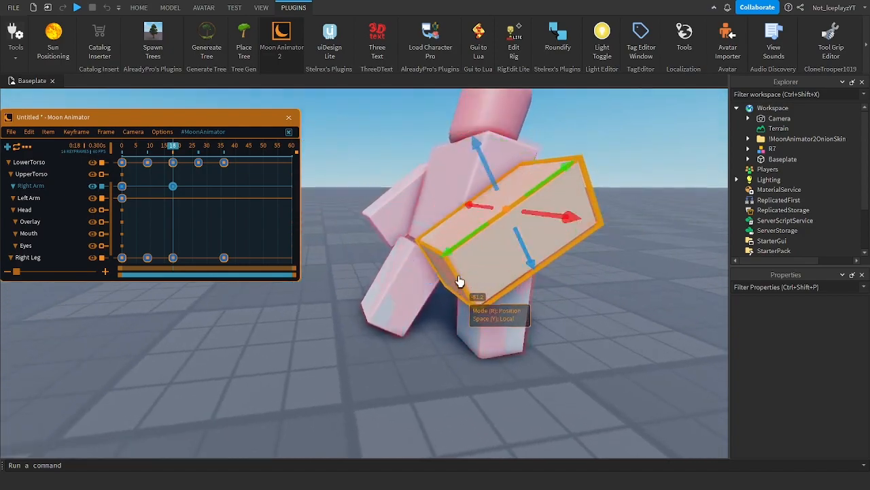
right_drag(489, 252, 491, 252)
drag(431, 317, 424, 321)
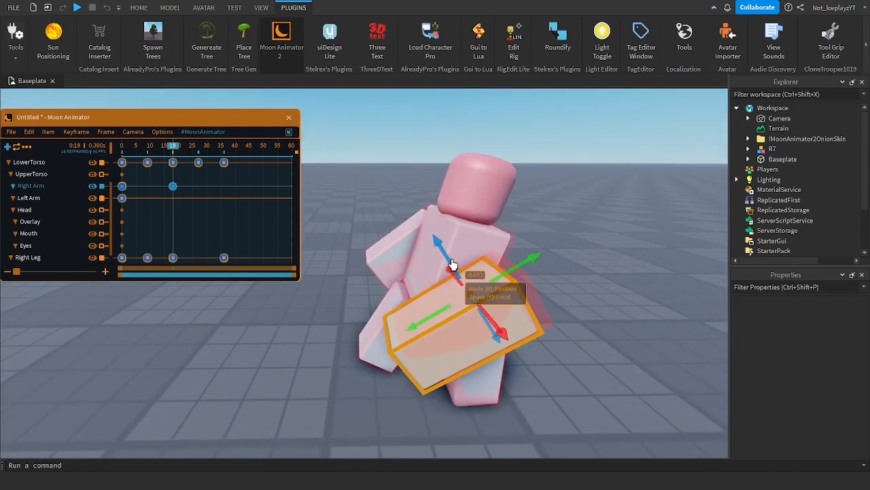
click(582, 269)
- Turn off onion skinning and swing the left arm forward into its opposite pose at frame 18
right_drag(520, 268, 526, 267)
key(o)
scroll(476, 238, up, 3)
click(442, 219)
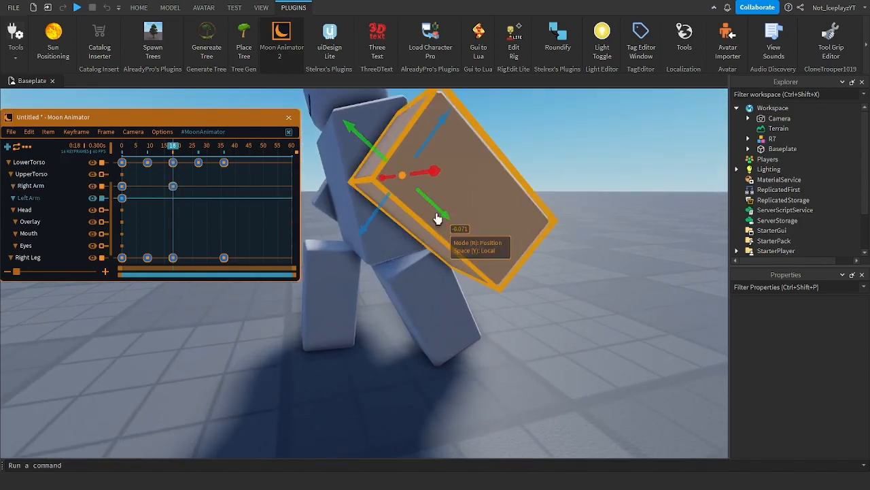
key(r)
scroll(412, 242, down, 4)
drag(329, 295, 377, 243)
key(r)
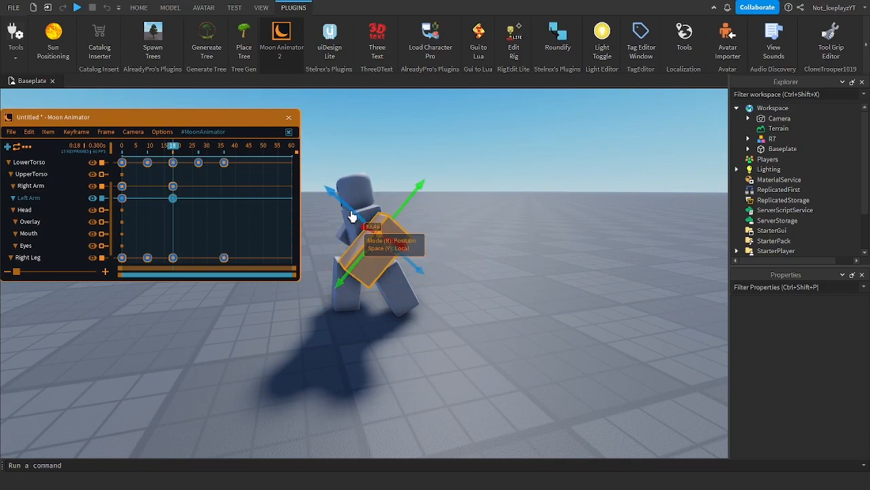
- Play the animation back to examine the arm swing from the front
key(a)
right_drag(475, 271, 483, 267)
key(space)
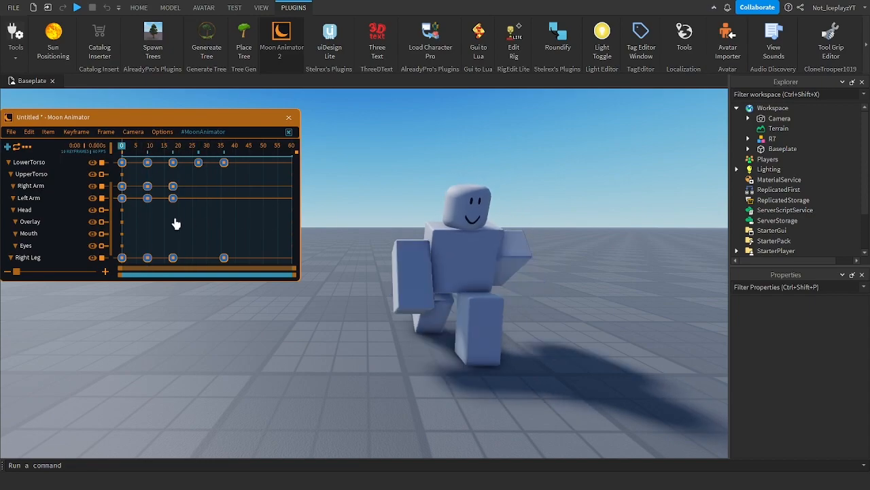
- Copy both arms' keyframes from frame 0 to frame 36 and from frame 9 to frame 27
drag(191, 154, 223, 154)
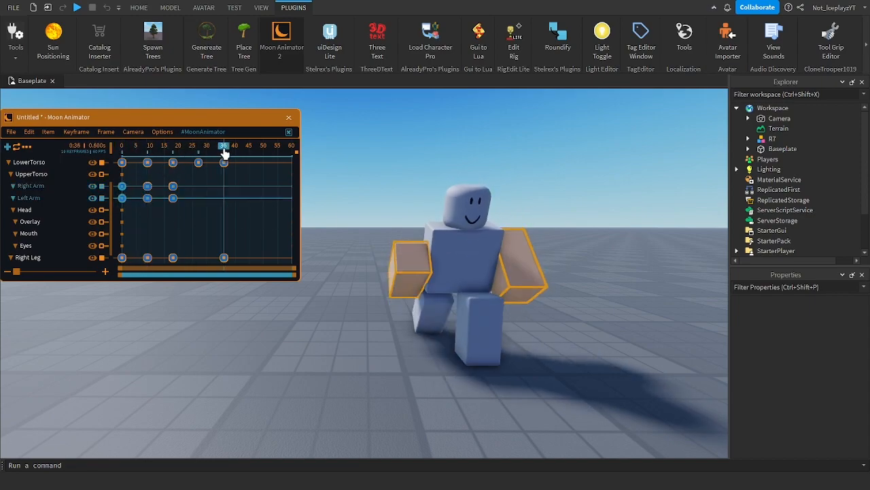
key(ctrl+v)
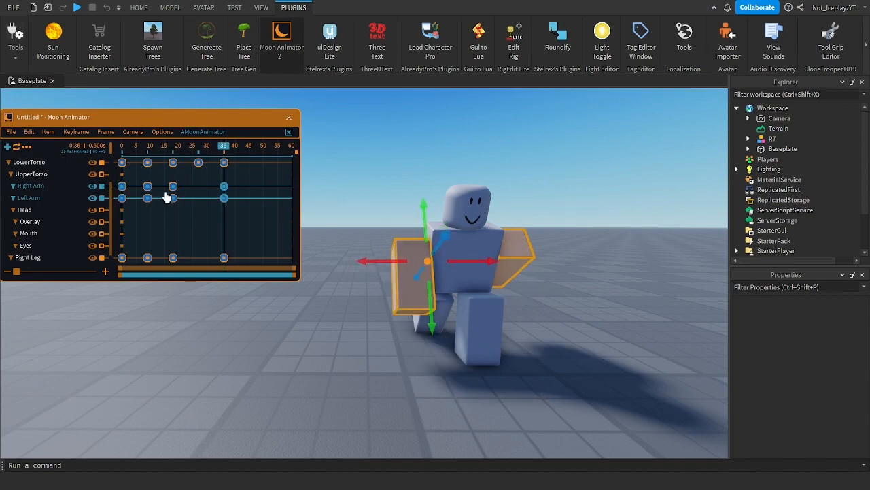
click(199, 149)
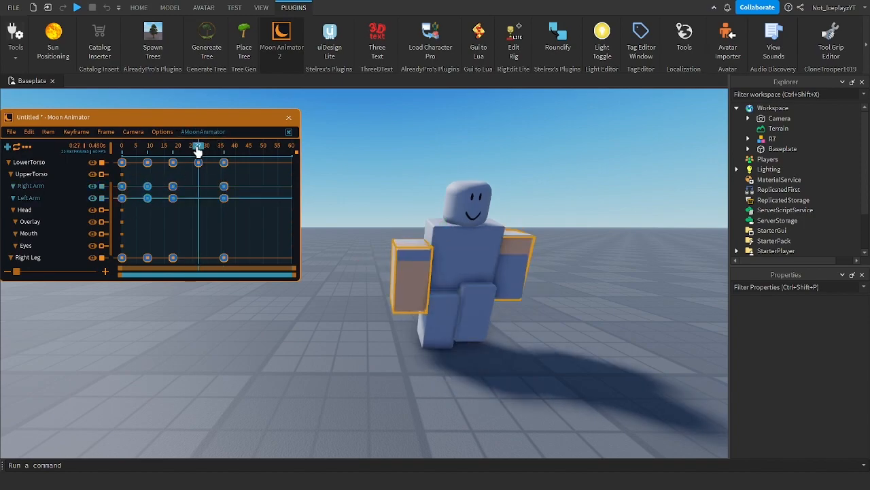
key(ctrl+v)
- Play the full walk cycle from frame 0 and examine it from several angles with the animator window hidden
drag(198, 148, 107, 149)
key(space)
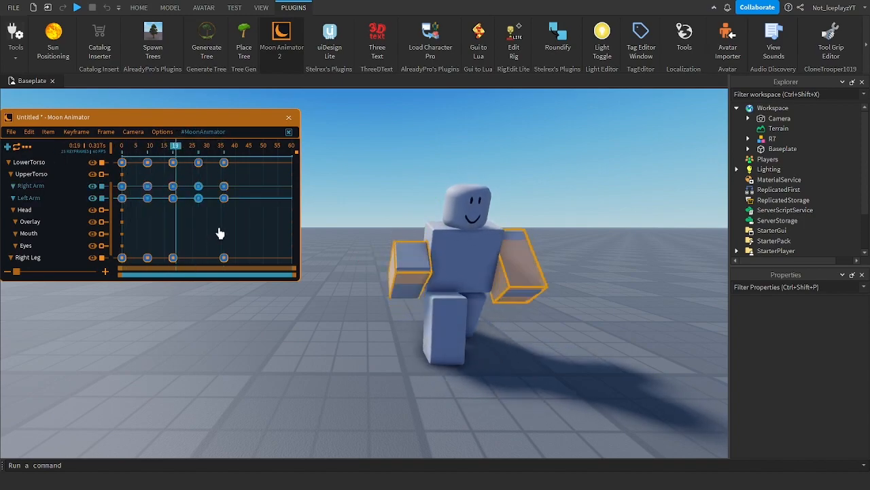
click(221, 231)
key(h)
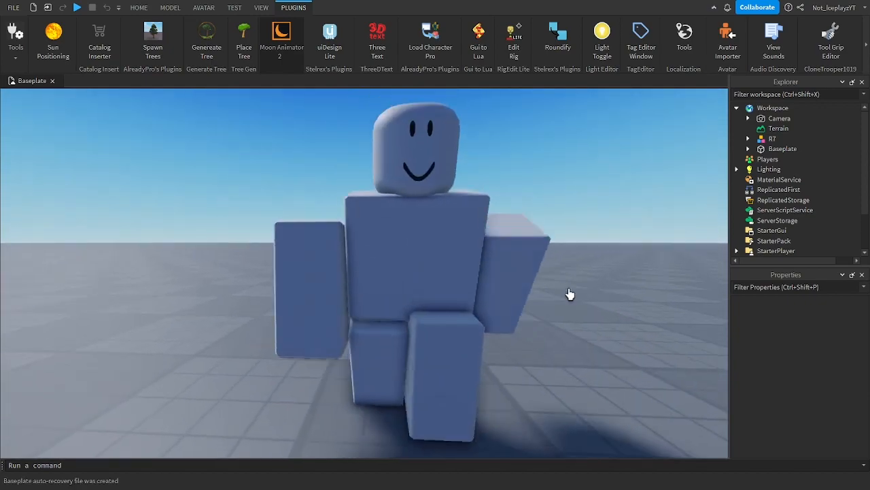
key(h)
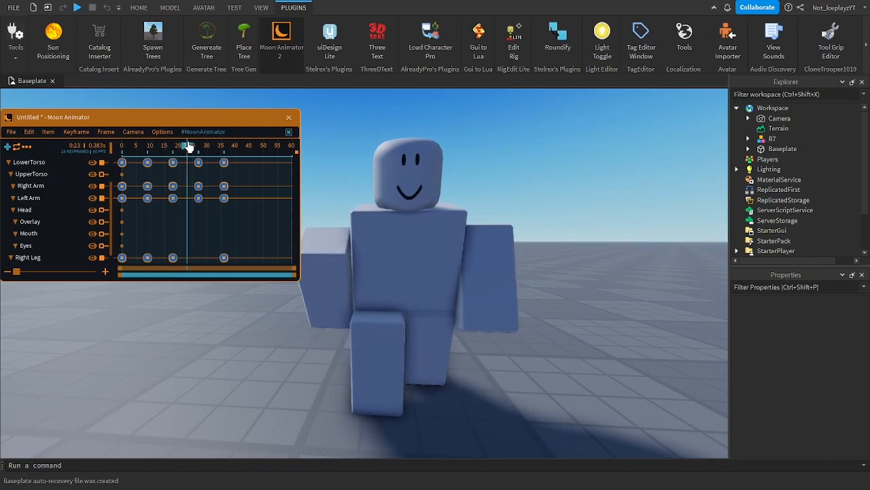
key(h)
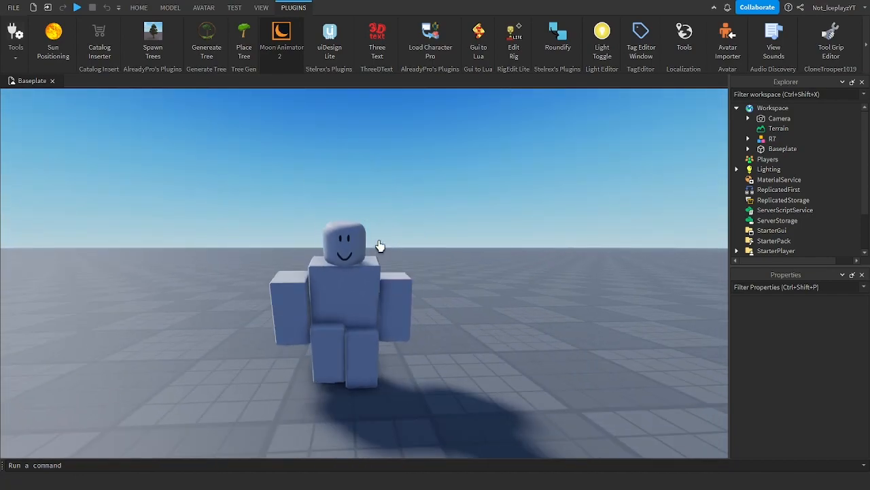
right_drag(350, 269, 351, 268)
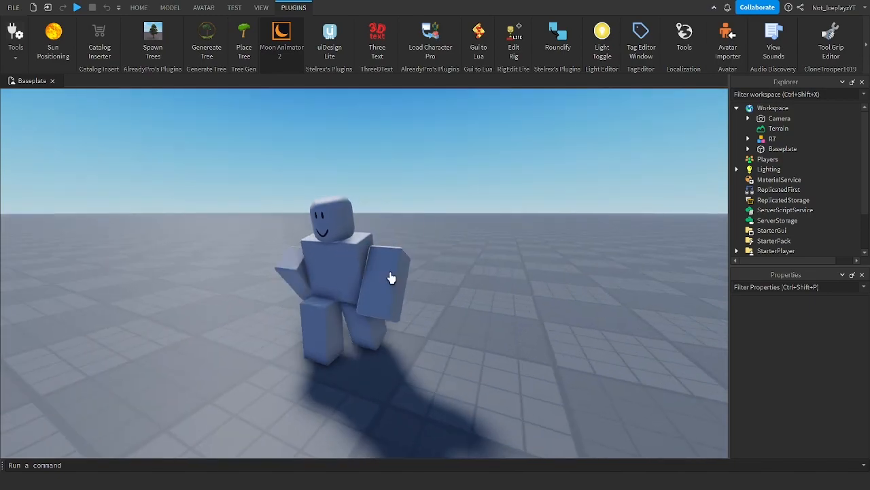
key(space)
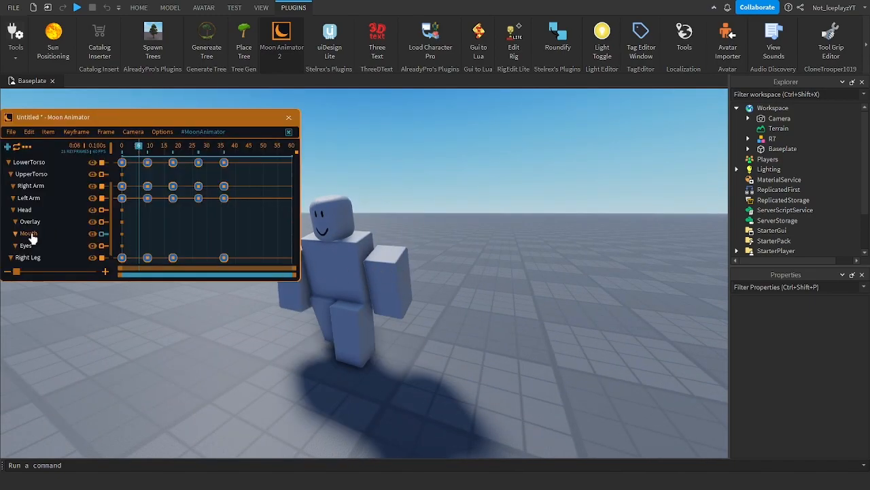
- Try Quad easing on all keyframes of both arms and both legs
scroll(31, 238, up, 2)
drag(260, 187, 74, 298)
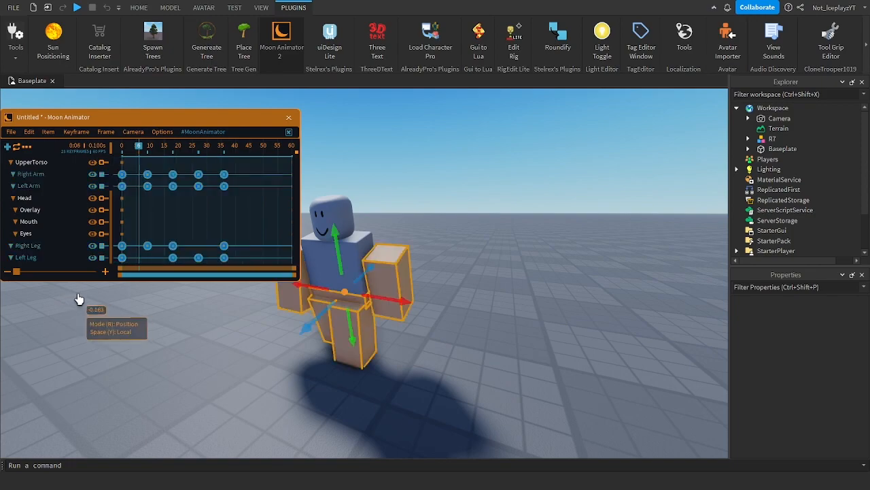
key(7)
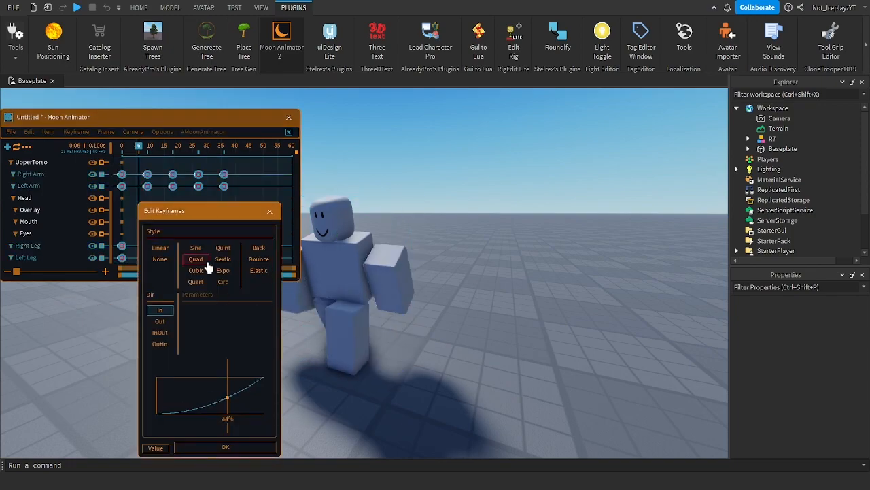
click(238, 449)
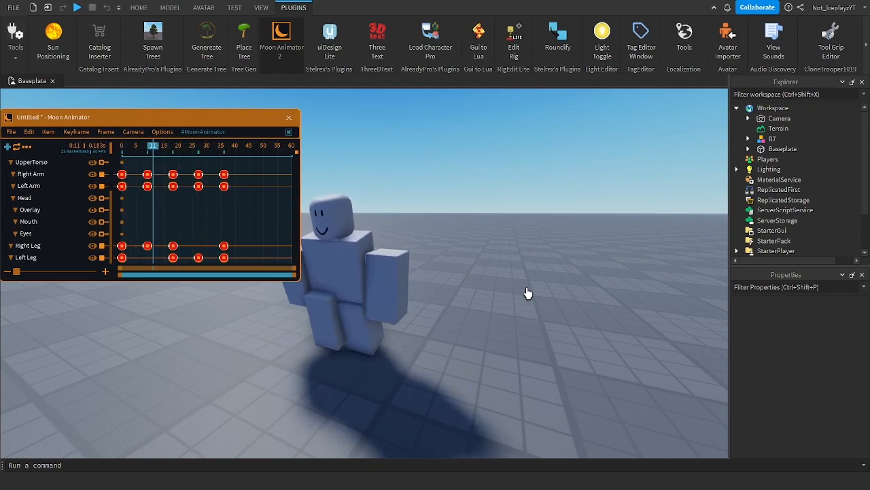
- Examine the eased walk playback from the side with the animator window hidden, then bring the window back
key(h)
key(a)
right_drag(507, 296, 521, 293)
key(a)
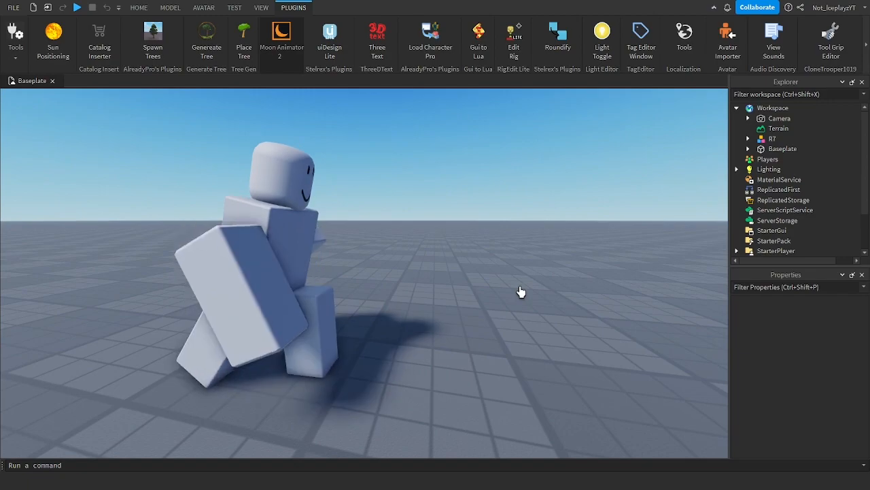
scroll(521, 293, down, 2)
key(h)
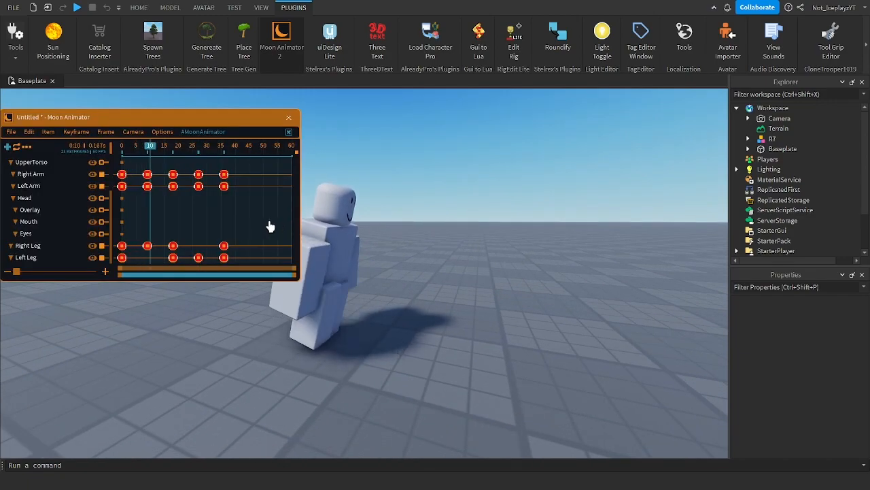
- Try Back easing with the Out direction on the arm and leg keyframes and preview the walk from the front
drag(238, 189, 16, 420)
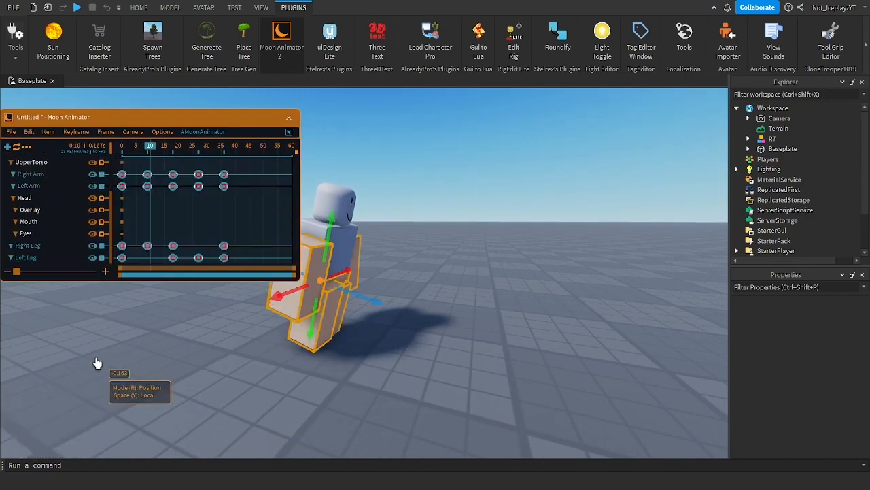
key(7)
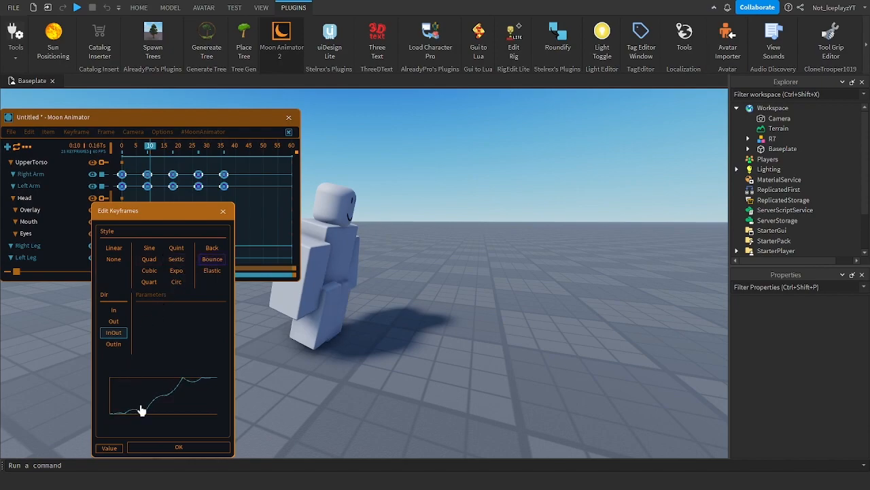
click(211, 248)
click(113, 321)
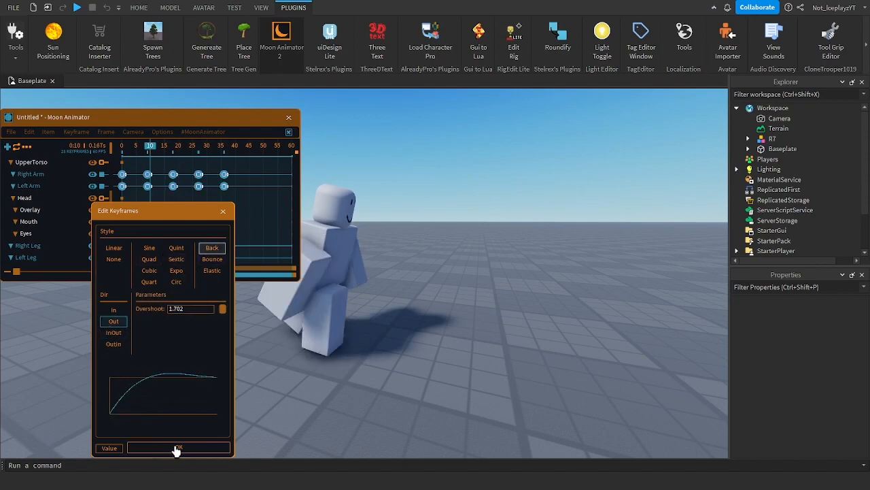
click(175, 448)
key(h)
right_drag(466, 238, 466, 238)
key(h)
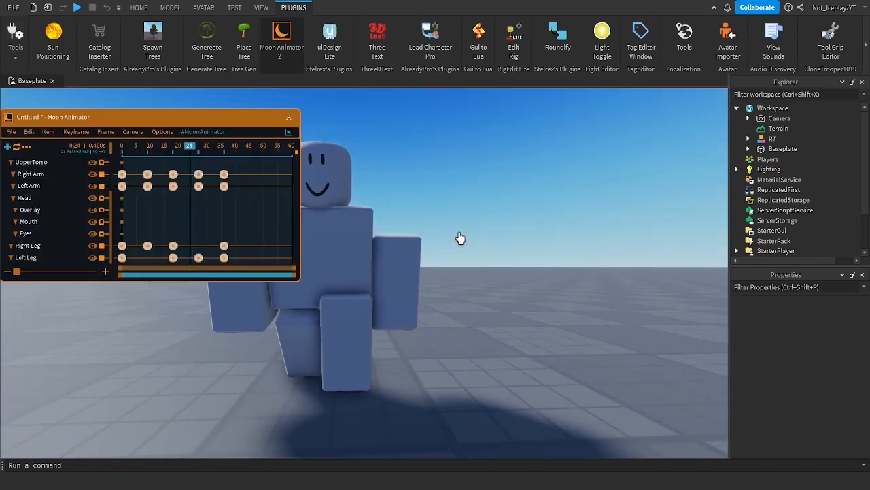
- Set all arm and leg keyframes back to Linear easing and play the walk
scroll(461, 238, down, 4)
drag(252, 165, 43, 279)
key(7)
click(105, 249)
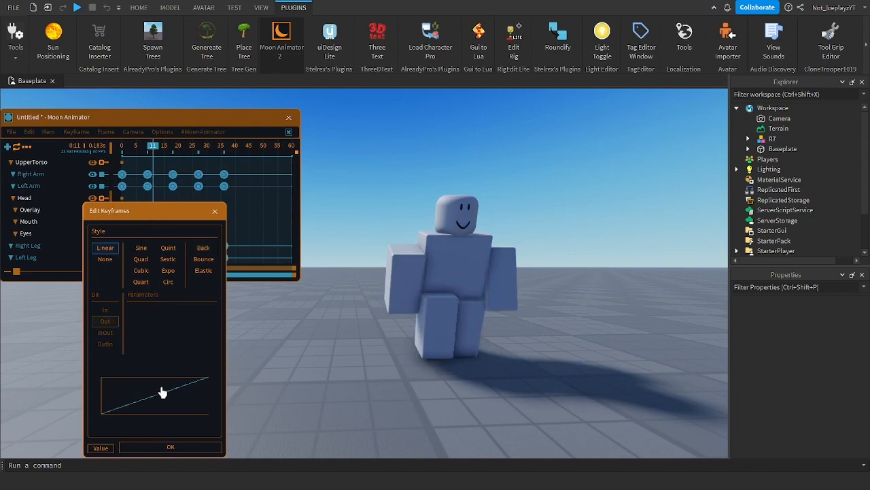
click(171, 446)
key(space)
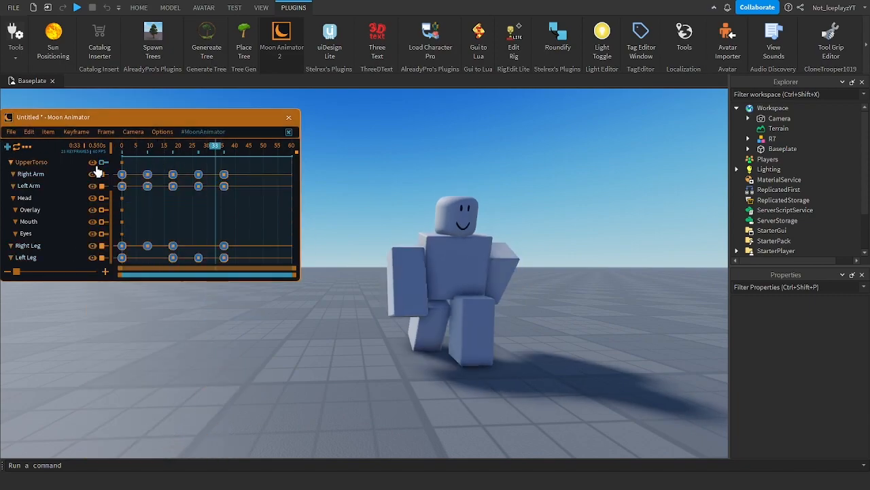
- Try Quart easing with the InOut direction on all LowerTorso keyframes and play the walk
scroll(52, 215, up, 2)
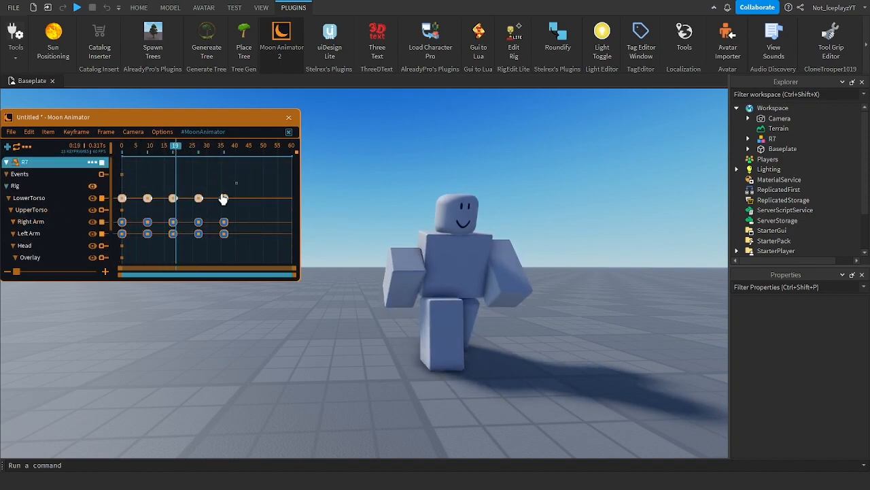
scroll(233, 190, down, 2)
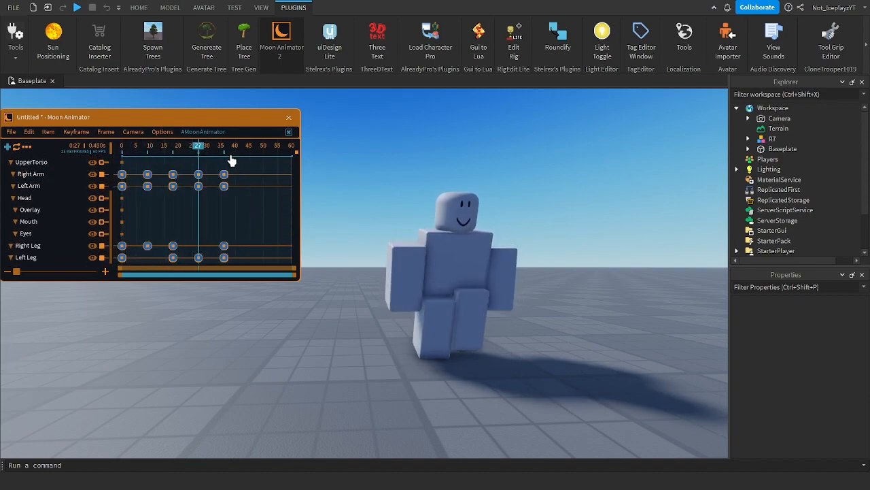
scroll(51, 219, up, 2)
key(space)
drag(246, 180, 105, 205)
key(7)
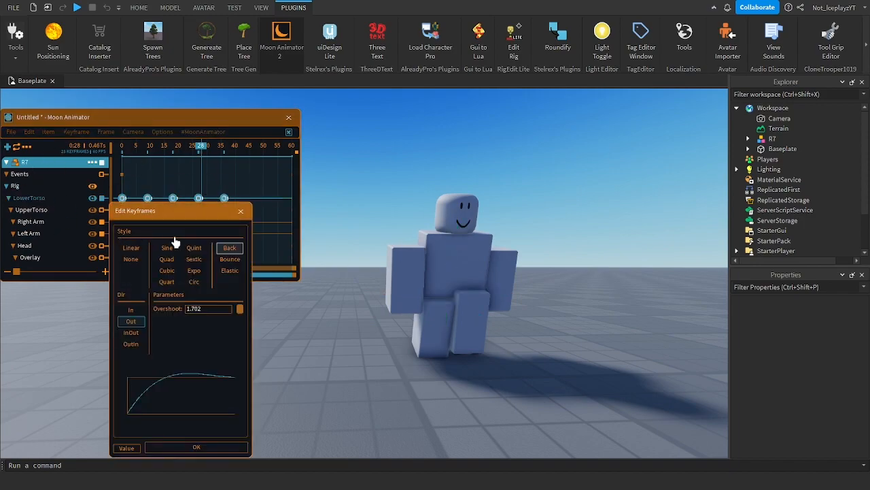
drag(159, 216, 233, 160)
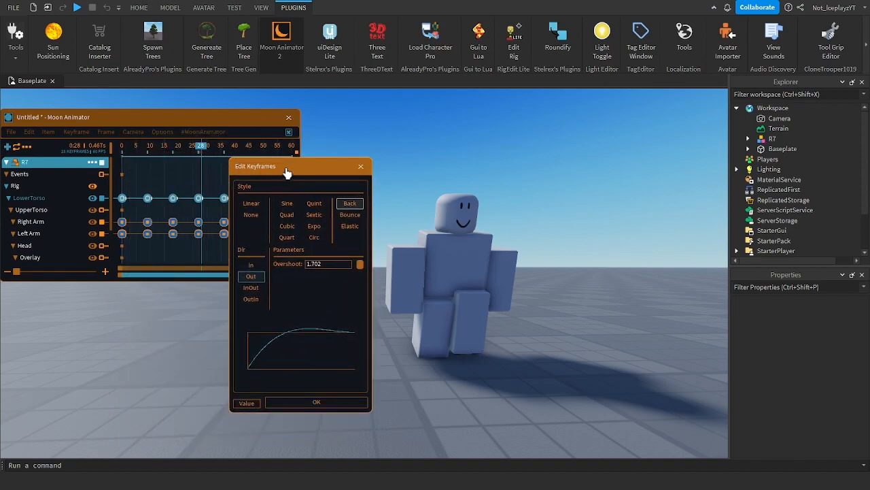
drag(288, 174, 226, 180)
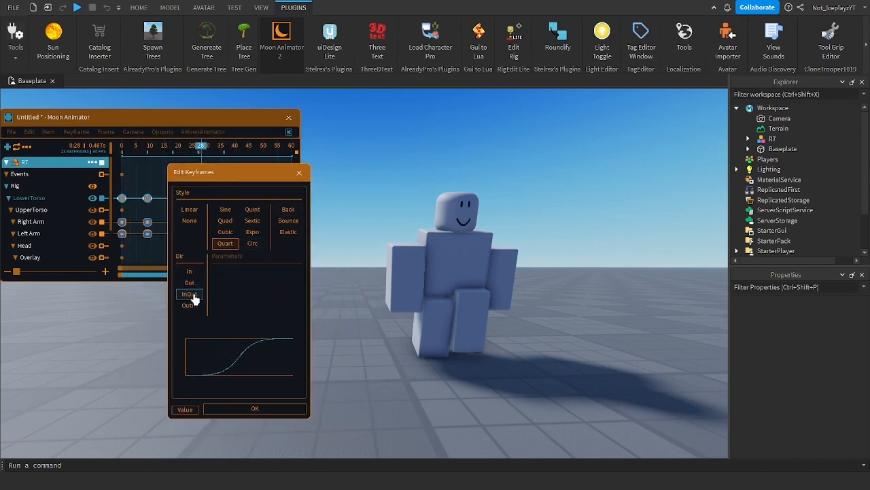
click(248, 412)
key(space)
- Try Elastic easing with the InOut direction on the LowerTorso keyframes and play the walk
click(237, 200)
key(space)
click(87, 200)
key(7)
click(325, 269)
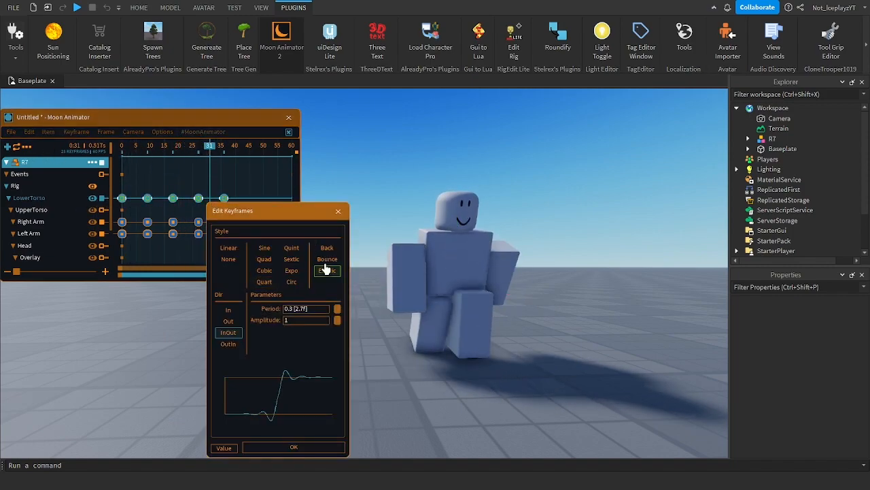
click(296, 449)
key(space)
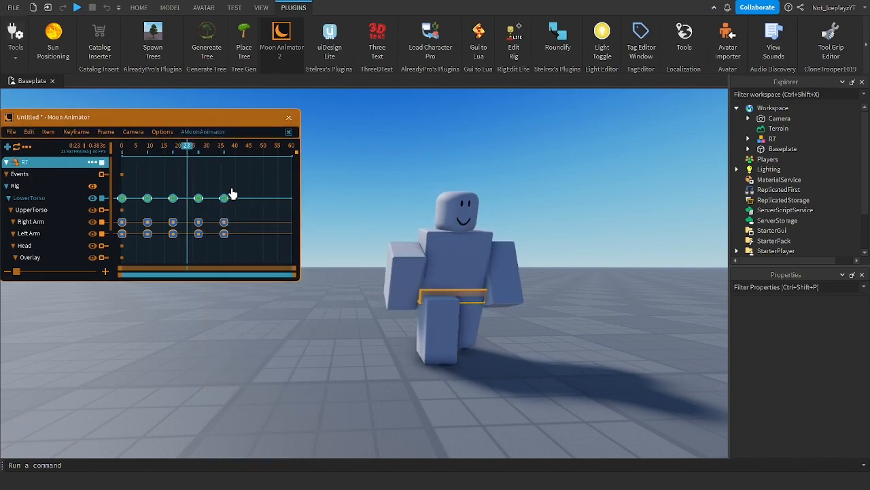
- Set all LowerTorso keyframes to Linear easing
key(space)
drag(237, 185, 81, 212)
key(7)
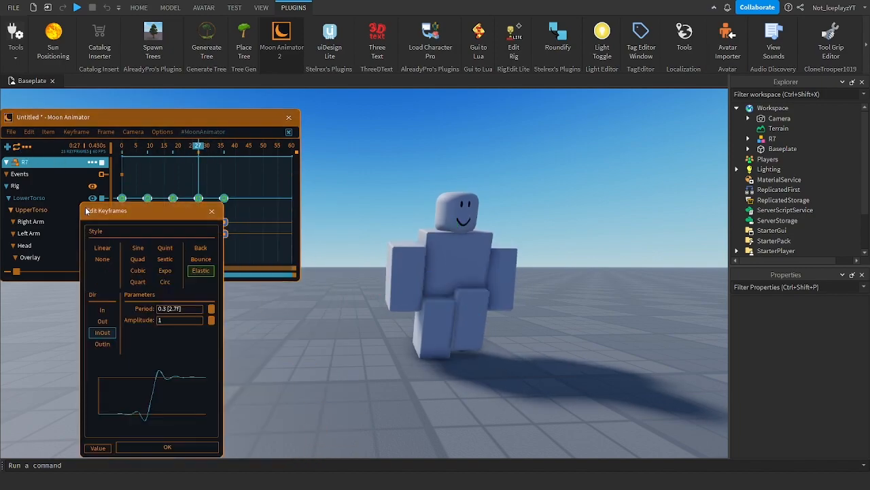
click(103, 248)
click(192, 448)
- Play the walk and examine it up close, from the side and from a distance
key(space)
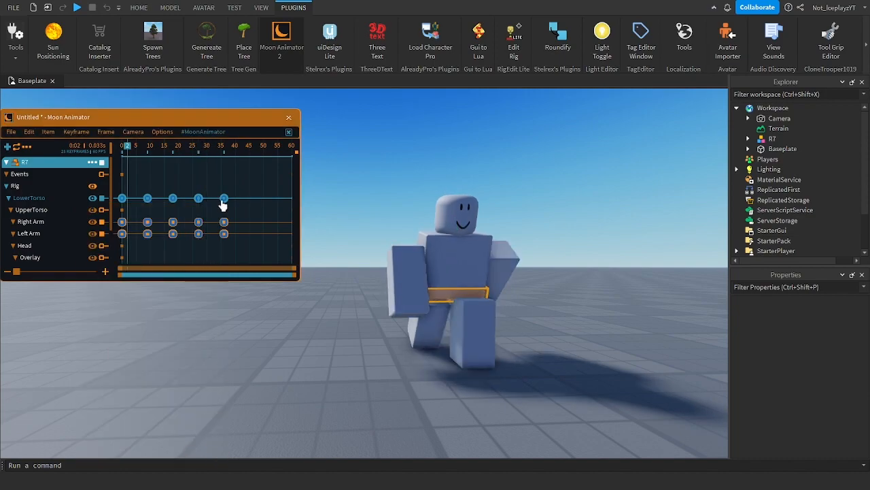
scroll(441, 205, up, 5)
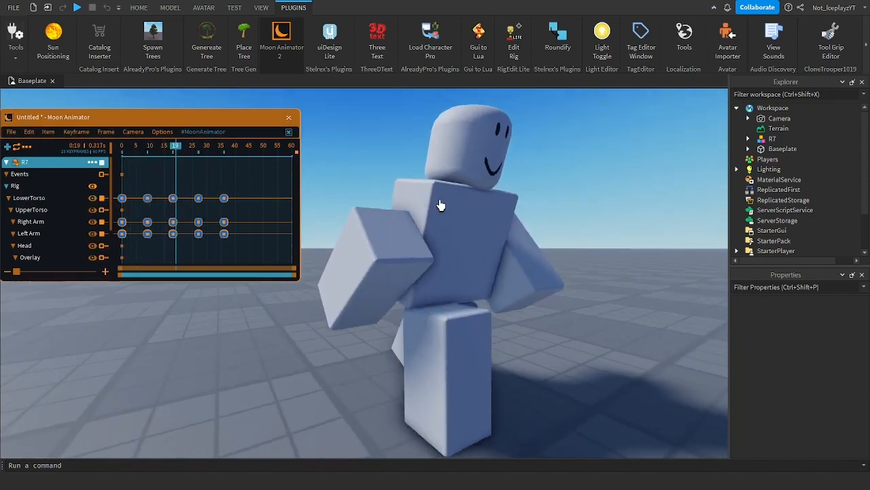
right_drag(441, 205, 268, 202)
scroll(268, 202, down, 4)
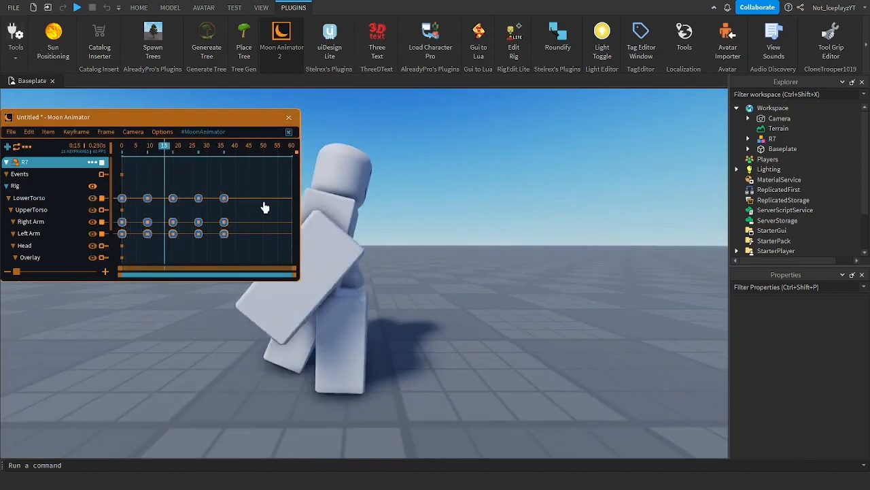
scroll(330, 249, down, 5)
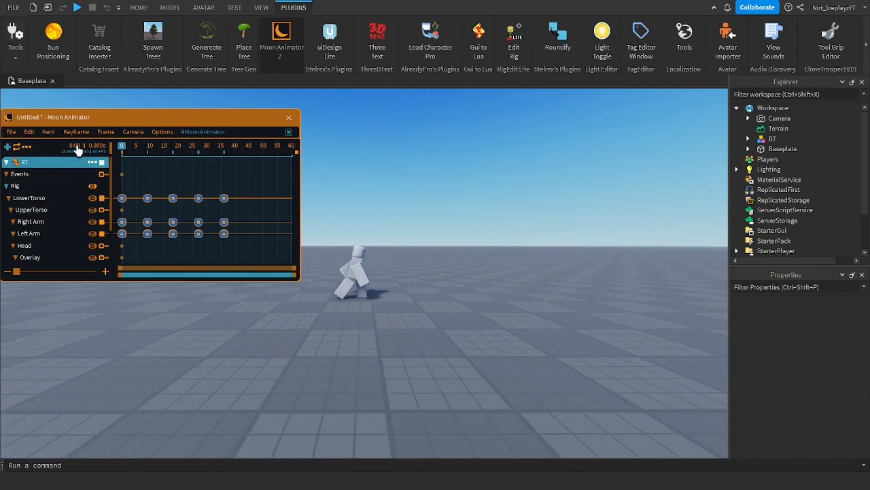
- Set the animation's timeline size to 15:00 and zoom the timeline out to show the longer range
click(29, 147)
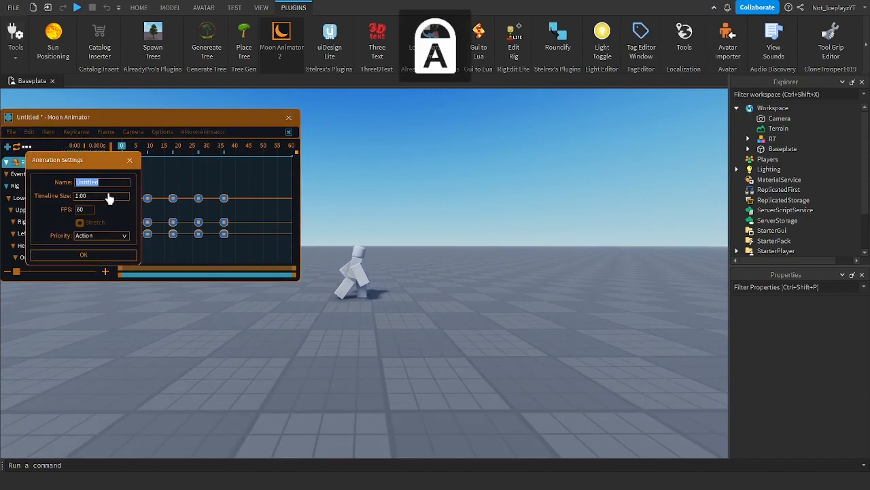
click(105, 257)
drag(136, 277, 248, 276)
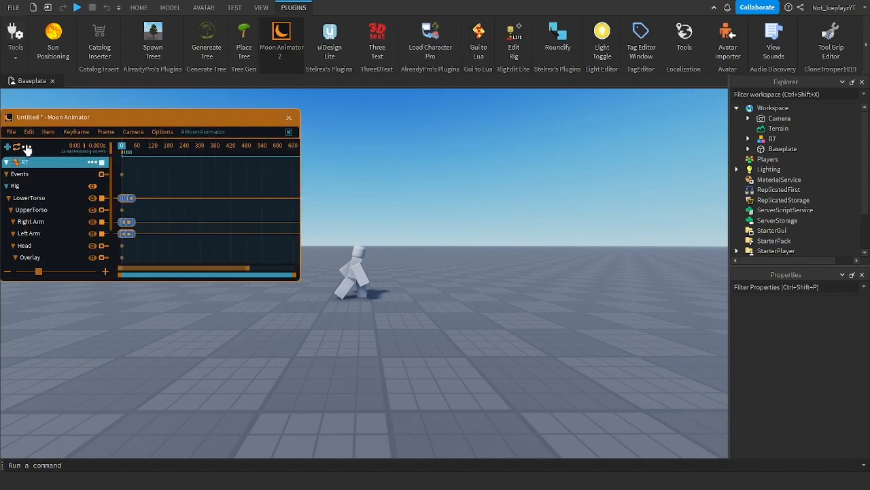
- Play the walk on the extended timeline and examine it from the side and the front
key(w)
key(space)
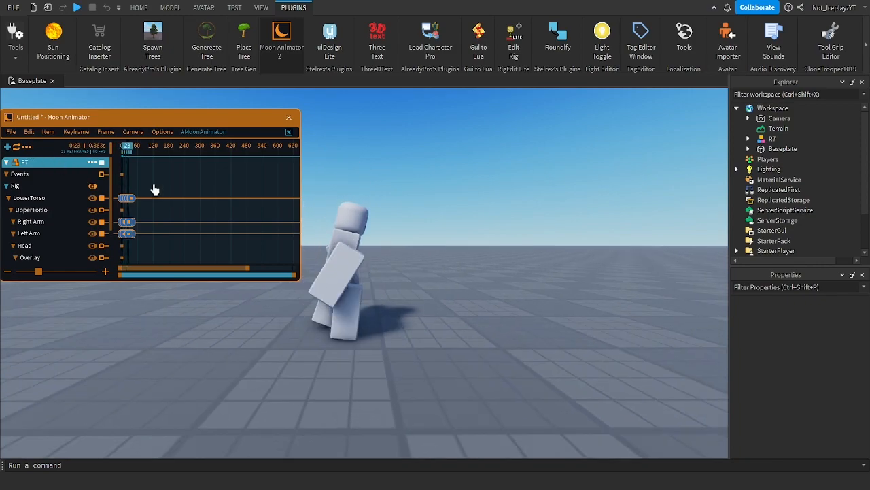
key(w)
right_drag(444, 213, 444, 217)
key(d)
key(w)
scroll(594, 347, down, 2)
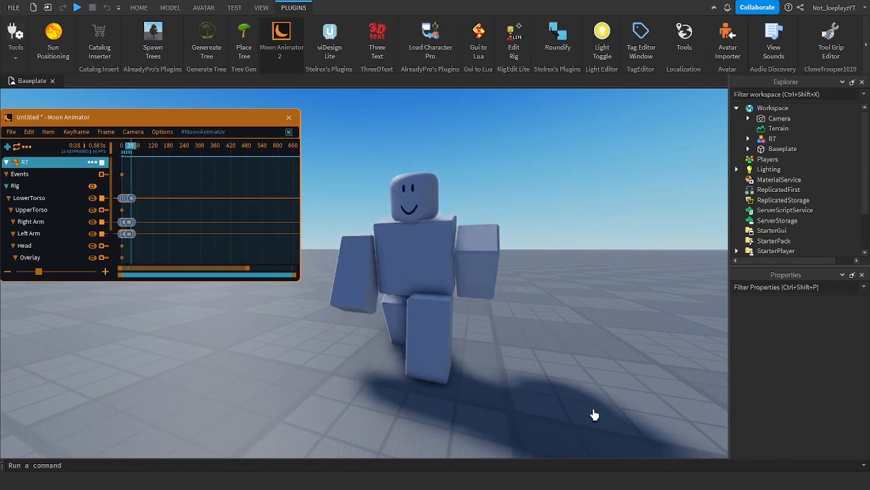
- Reposition the animator window and examine the rig's frame 0 pose from the side
drag(160, 118, 152, 118)
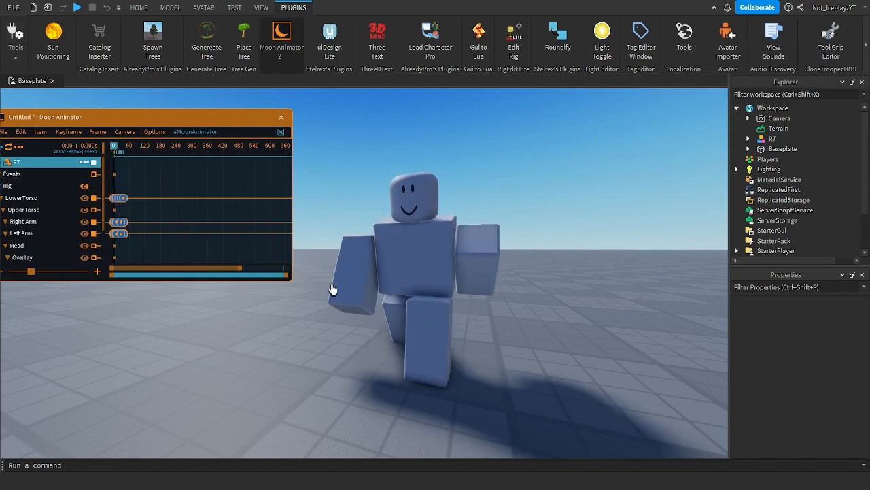
key(s)
key(a)
key(d)
key(w)
right_drag(514, 349, 514, 350)
key(s)
key(a)
drag(102, 118, 126, 119)
- Set the animation's timeline size to 25:00 and adjust the timeline zoom
click(43, 148)
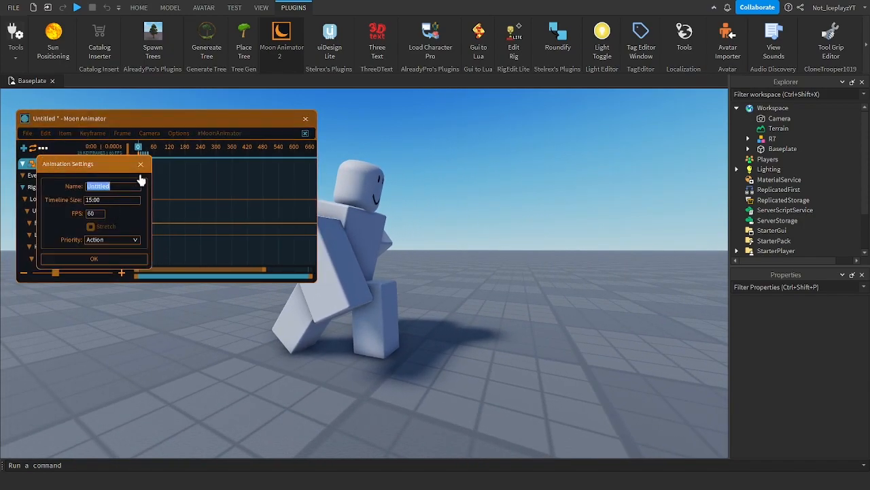
key(ctrl+a)
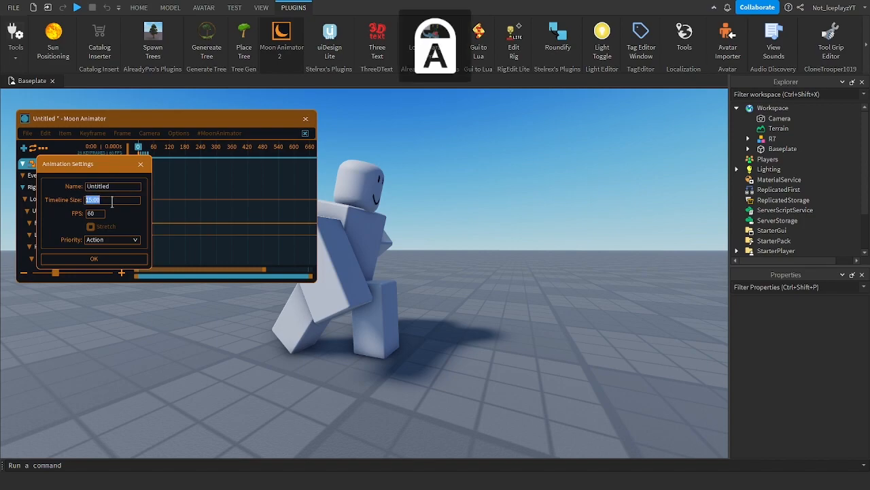
text(25)
click(95, 260)
drag(55, 273, 78, 272)
- Repeat the rig's selected 0–36 walk keyframes so that the cycle continues to frame 1836
scroll(111, 200, down, 2)
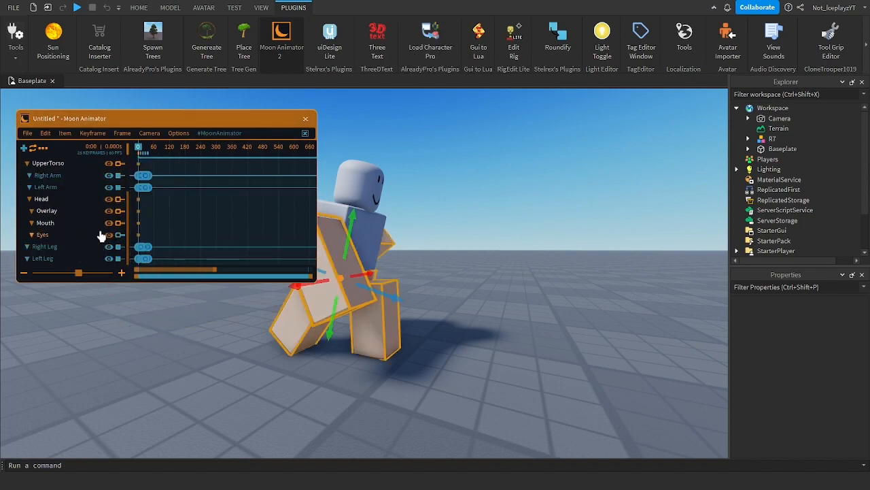
scroll(103, 233, up, 2)
click(130, 135)
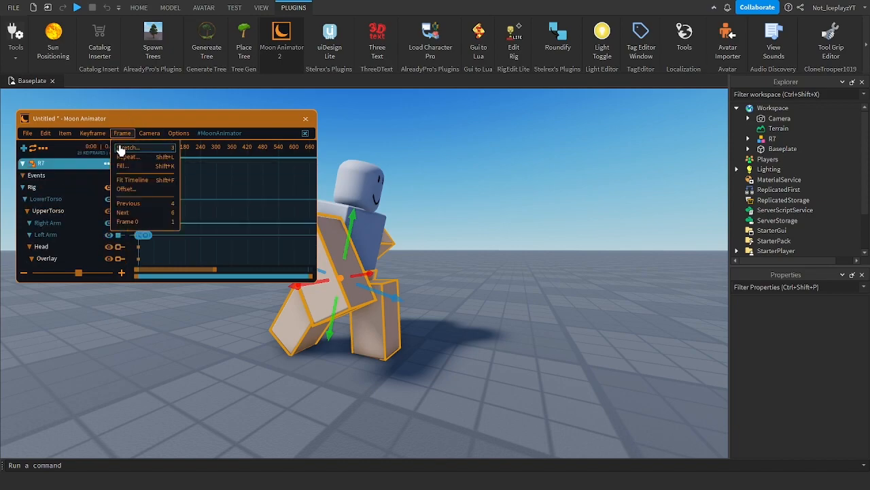
click(126, 157)
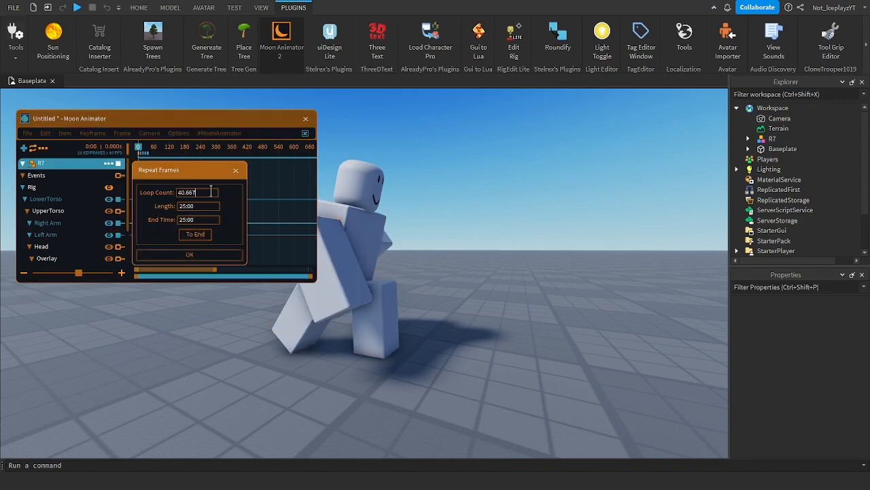
key(Caps_Lock)
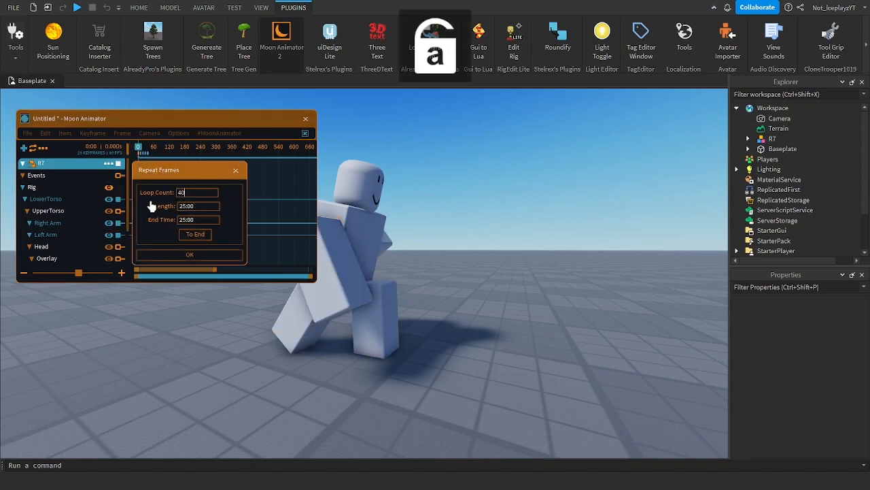
click(222, 208)
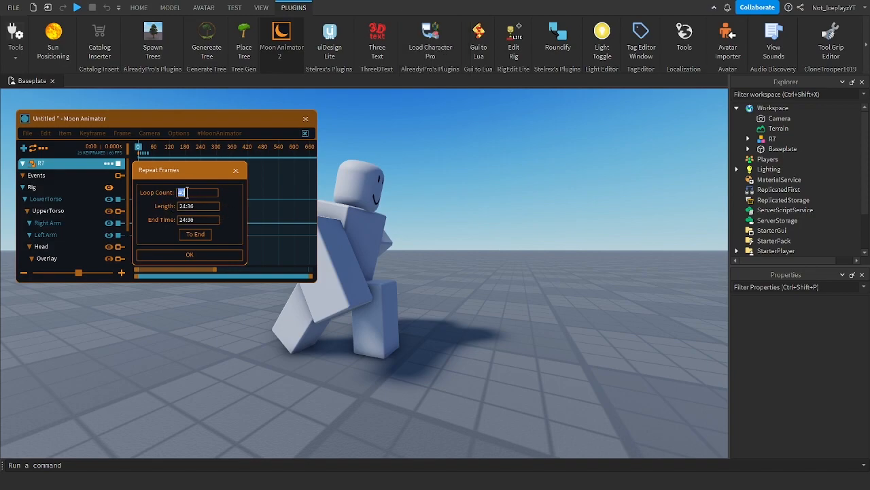
key(Caps_Lock)
key(Caps_Lock)
key(Caps_Lock)
click(209, 263)
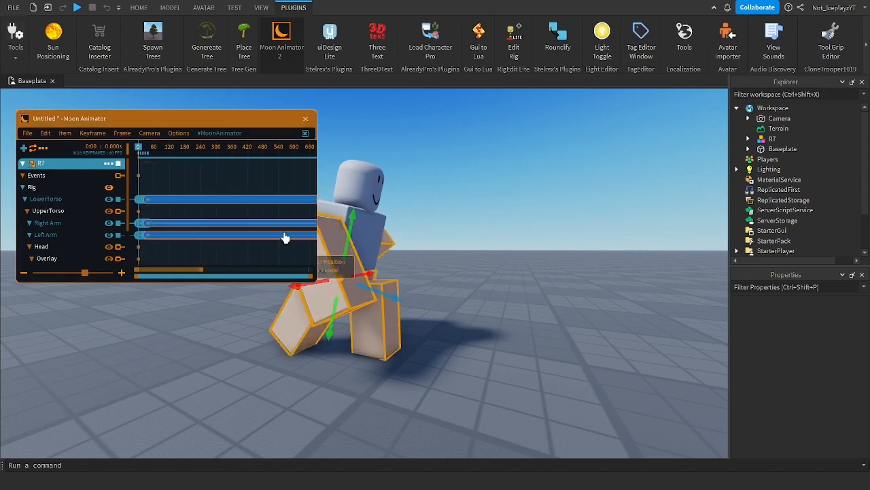
- Play the repeated walk with the full timeline range shown, and turn off playback looping
drag(205, 271, 312, 271)
key(space)
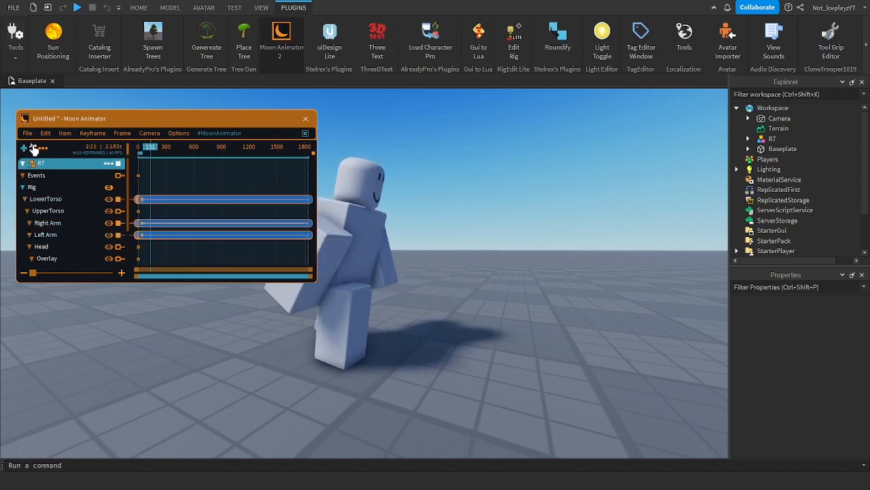
click(313, 151)
drag(316, 155, 66, 138)
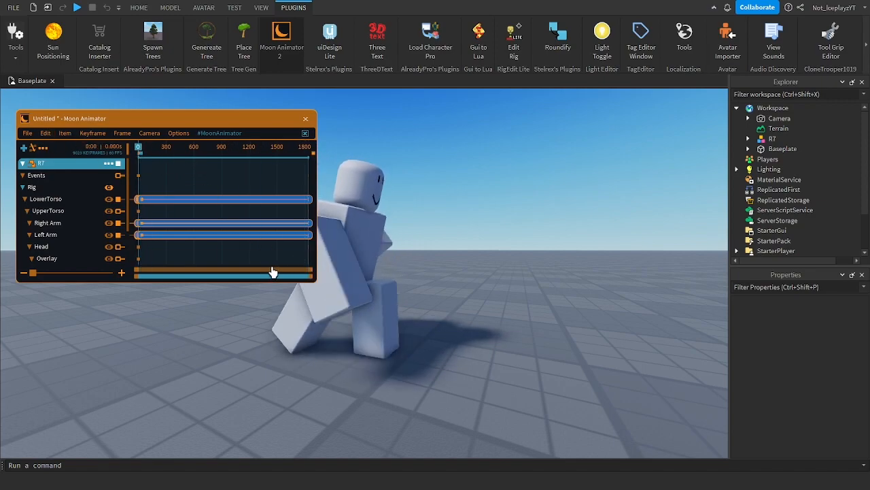
- Add the CFrame property to the R7 item and move the whole rig far ahead along its walking direction at frame 1836
click(109, 165)
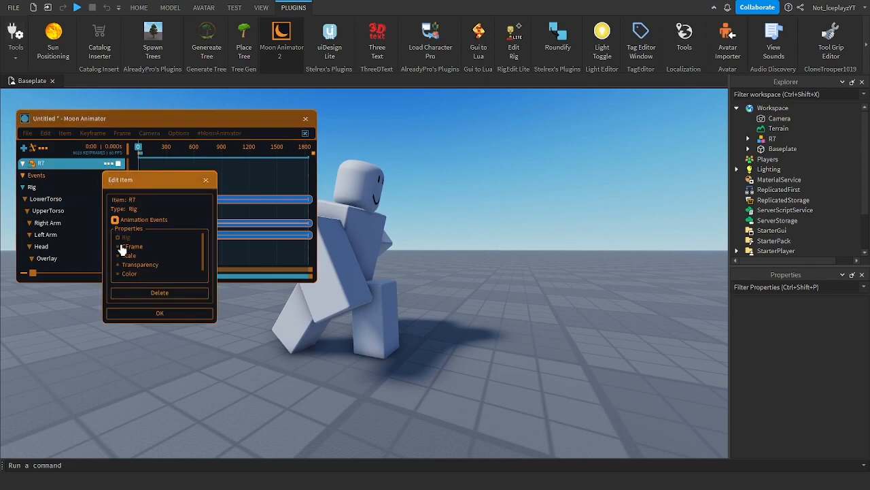
click(158, 314)
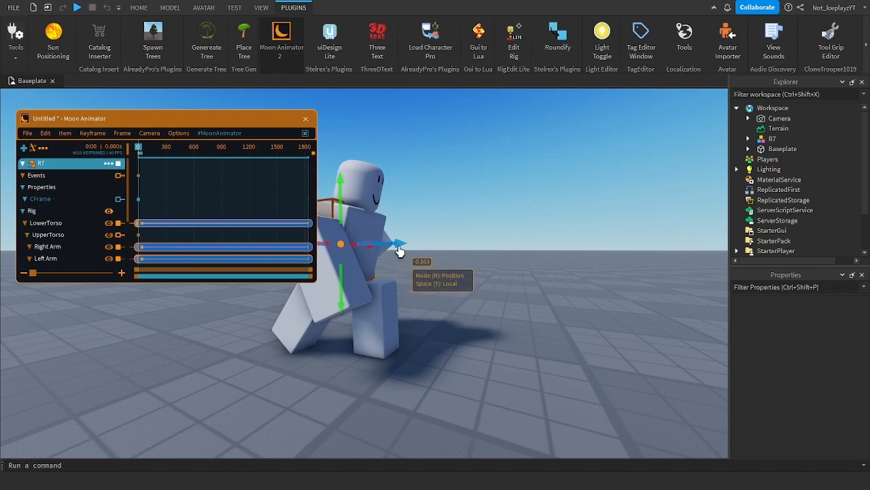
drag(243, 146, 321, 153)
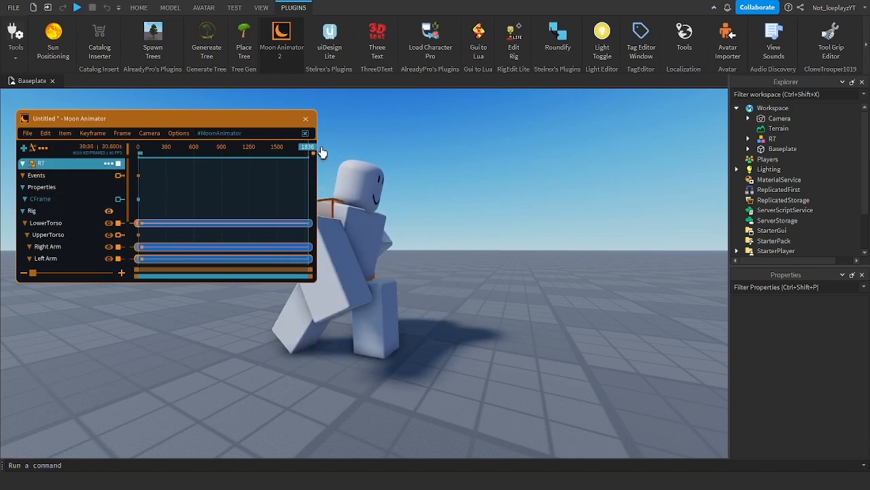
drag(393, 243, 548, 216)
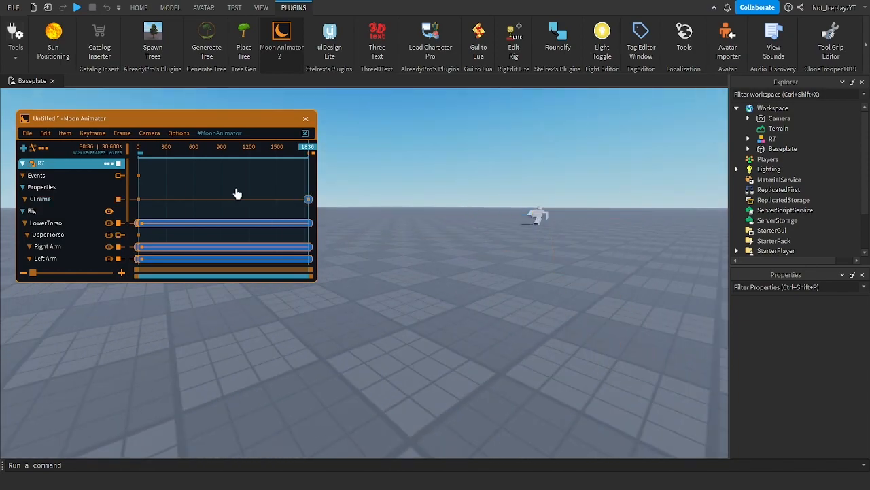
- Play the walk from frame 0 and examine how the rig travels across the baseplate
click(138, 147)
right_drag(544, 315, 527, 311)
key(w)
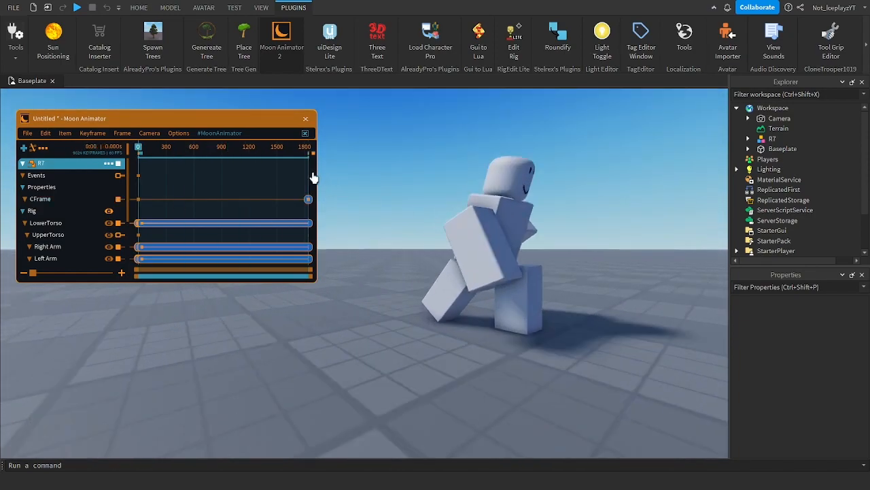
key(d)
key(space)
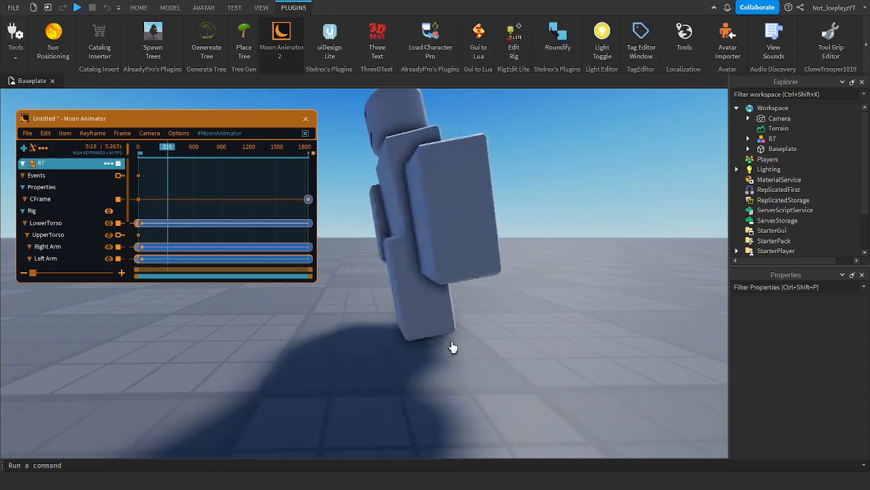
- Move the rig's CFrame position at frame 1836 by about -173 along the blue axis and play the walk from frame 0
click(310, 155)
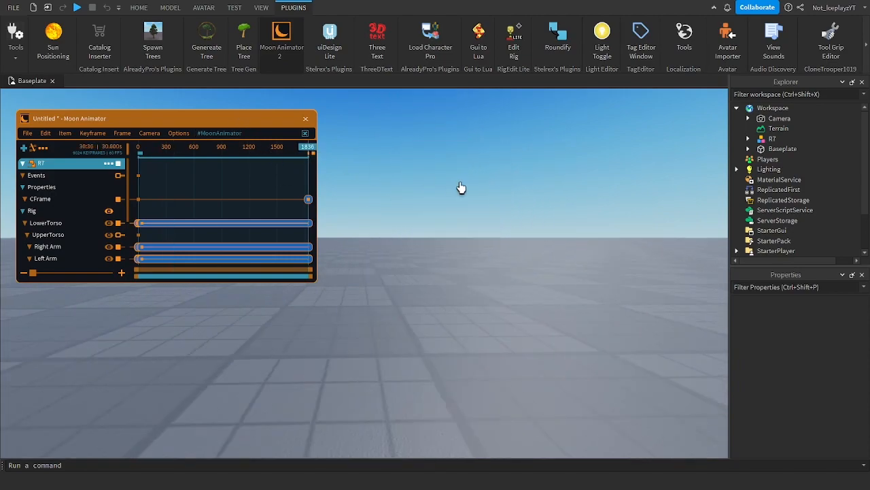
right_drag(460, 188, 461, 187)
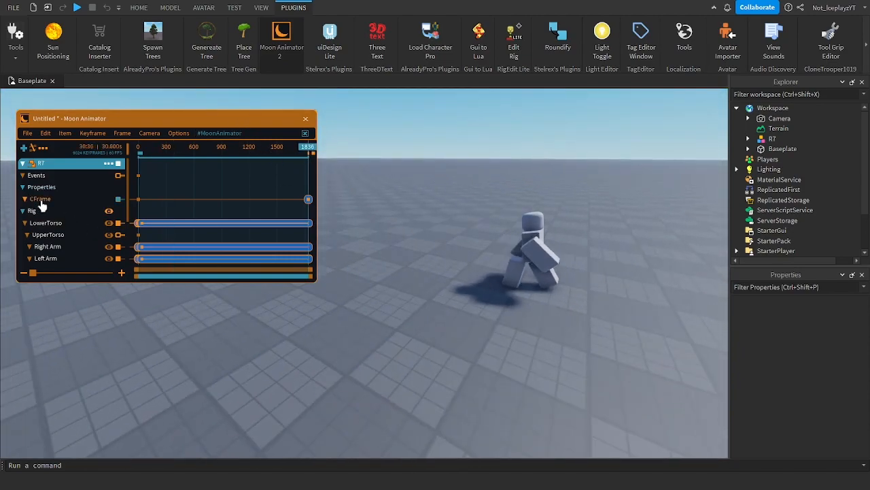
drag(618, 264, 405, 202)
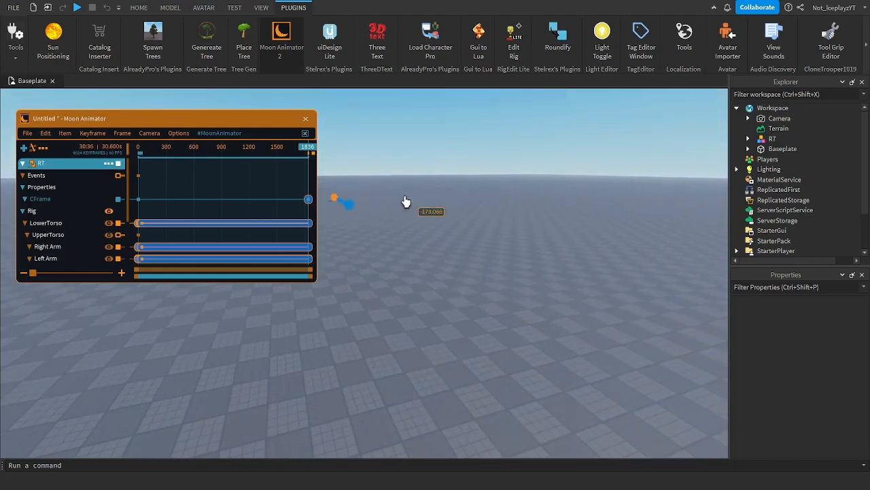
click(138, 147)
right_drag(509, 249, 507, 249)
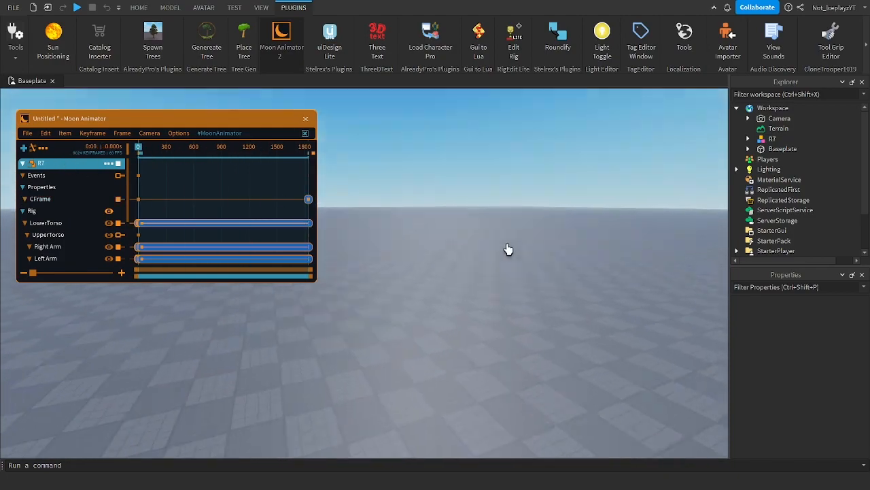
scroll(512, 251, down, 5)
key(space)
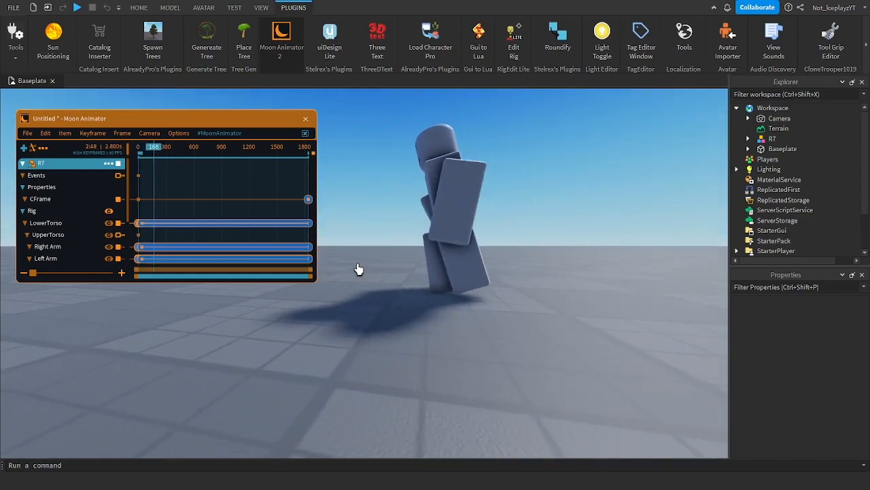
- Move the rig's CFrame position at frame 1836 by about 290 along the blue axis and replay the walk
click(300, 153)
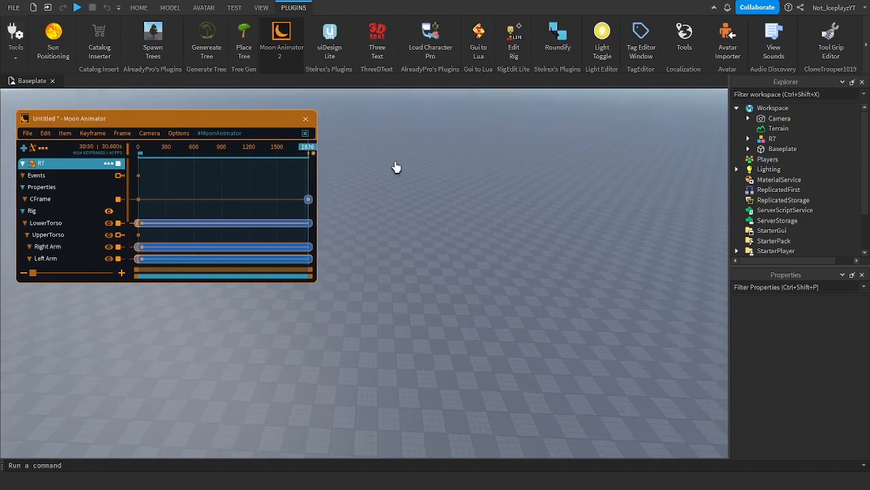
right_drag(397, 168, 387, 198)
click(97, 201)
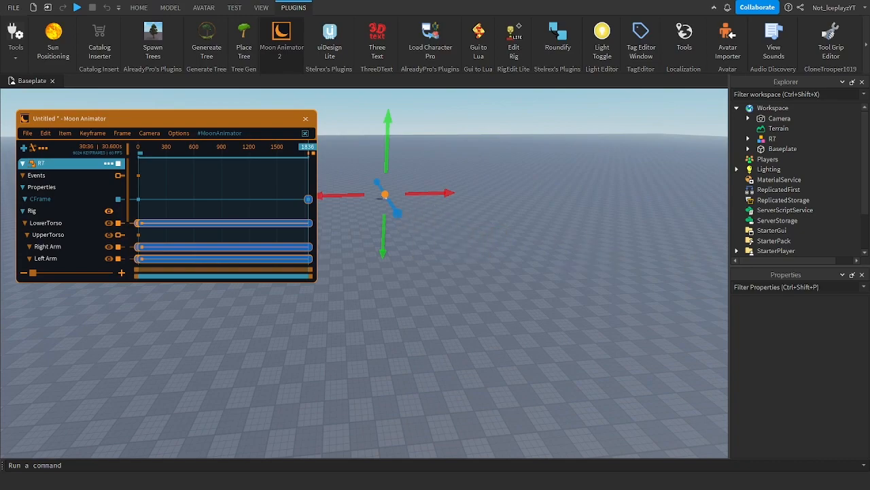
drag(394, 214, 538, 172)
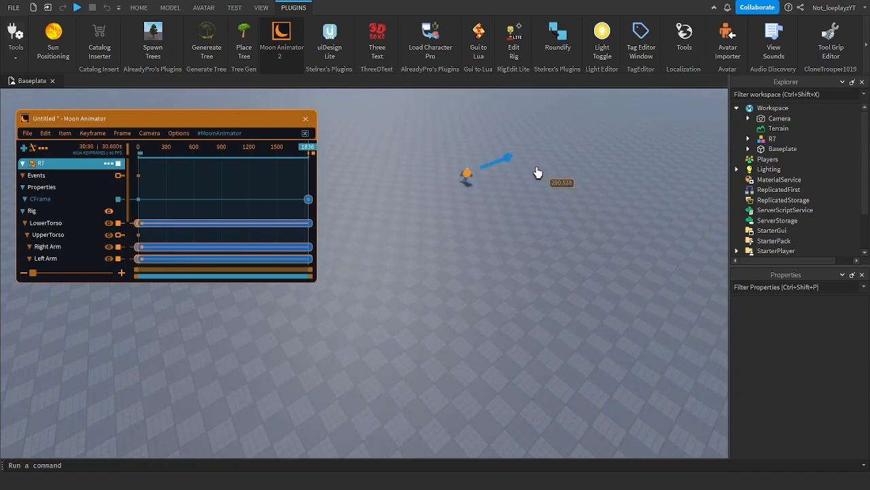
click(260, 149)
drag(160, 151, 47, 150)
key(space)
key(w)
right_drag(491, 225, 387, 202)
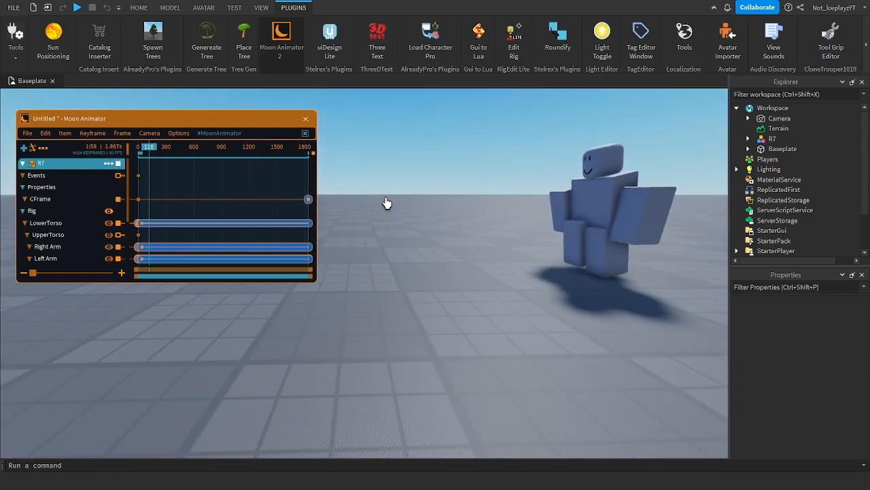
- Move the rig's frame 1836 CFrame position back in the opposite direction along the blue axis
click(309, 151)
right_drag(504, 222, 407, 232)
click(71, 202)
drag(542, 237, 363, 212)
scroll(408, 221, down, 3)
drag(455, 235, 457, 236)
right_drag(455, 235, 457, 235)
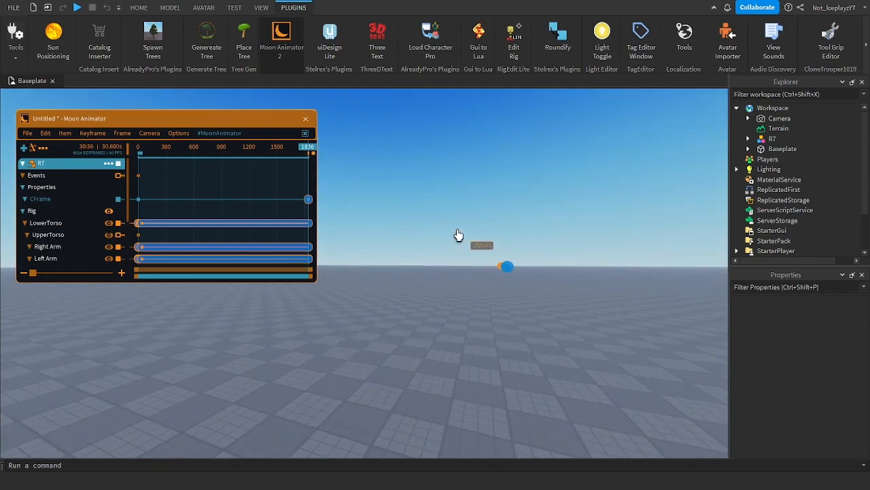
- Play the travelling walk and examine the match between the rig's steps and its travel speed
click(565, 336)
right_drag(565, 336, 455, 256)
key(space)
scroll(456, 258, up, 3)
scroll(455, 256, down, 3)
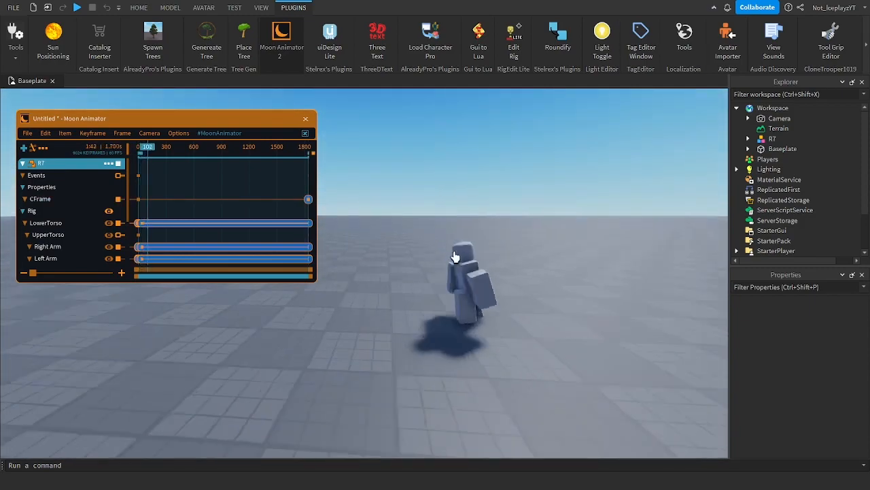
scroll(513, 278, up, 3)
right_drag(513, 278, 514, 278)
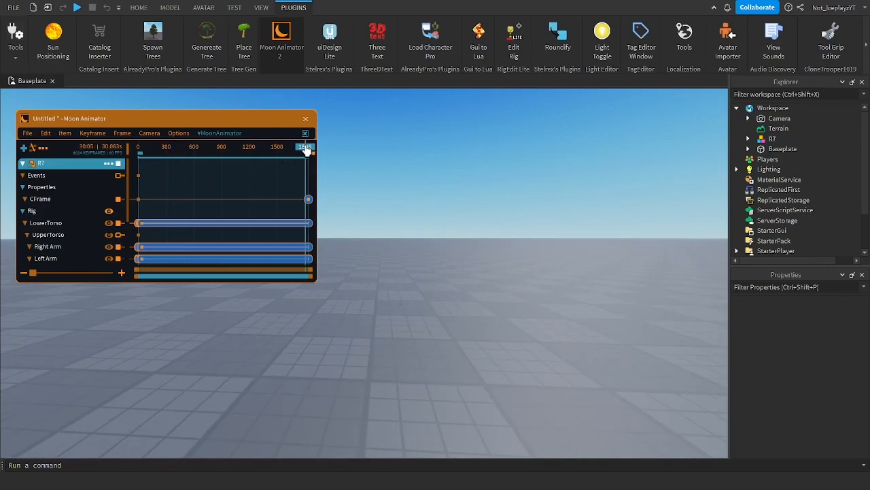
- Move the rig's frame 1836 CFrame position by about 203 along the blue axis and play the walk again
right_drag(507, 228, 507, 227)
scroll(507, 227, down, 3)
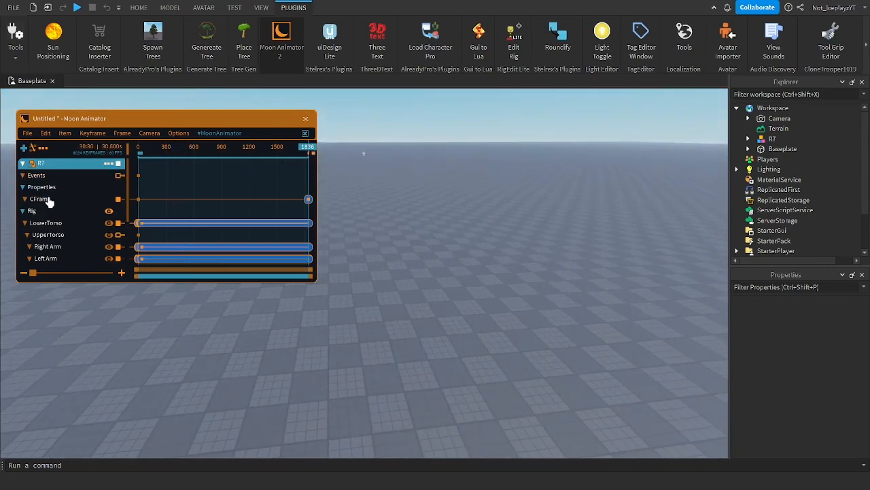
drag(373, 159, 405, 188)
key(space)
right_drag(523, 263, 450, 185)
scroll(449, 184, up, 5)
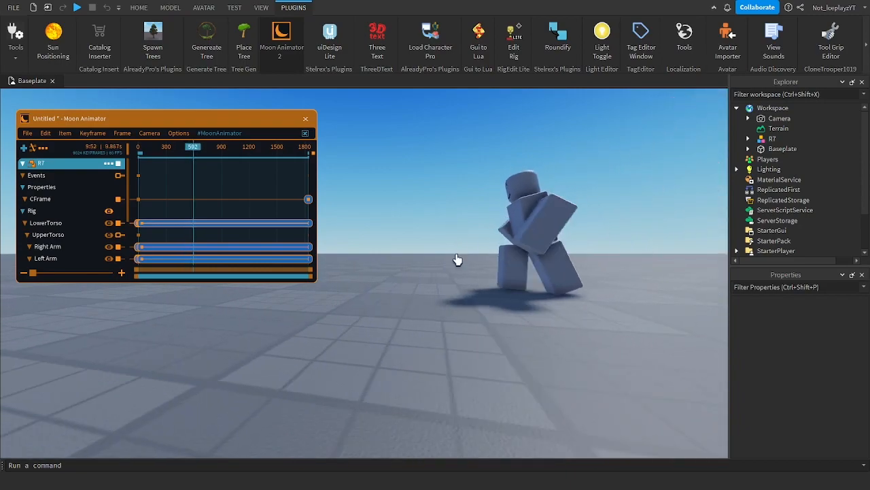
key(space)
right_drag(471, 267, 486, 260)
drag(234, 148, 157, 156)
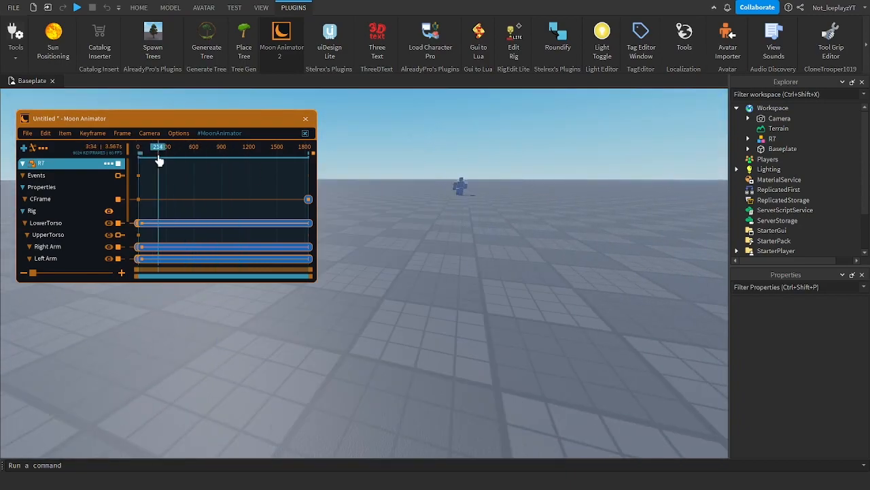
- Delete the rig's CFrame travel keyframe at frame 1836
drag(209, 186, 321, 320)
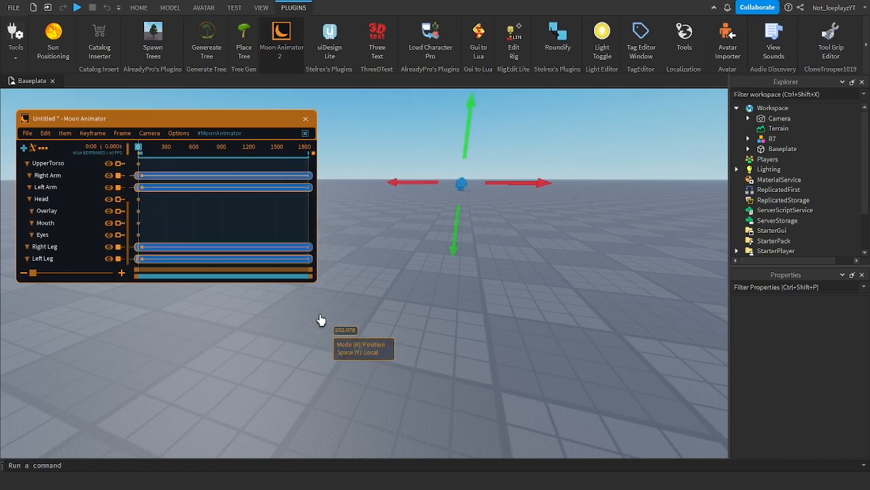
key(BackSpace)
scroll(35, 209, up, 3)
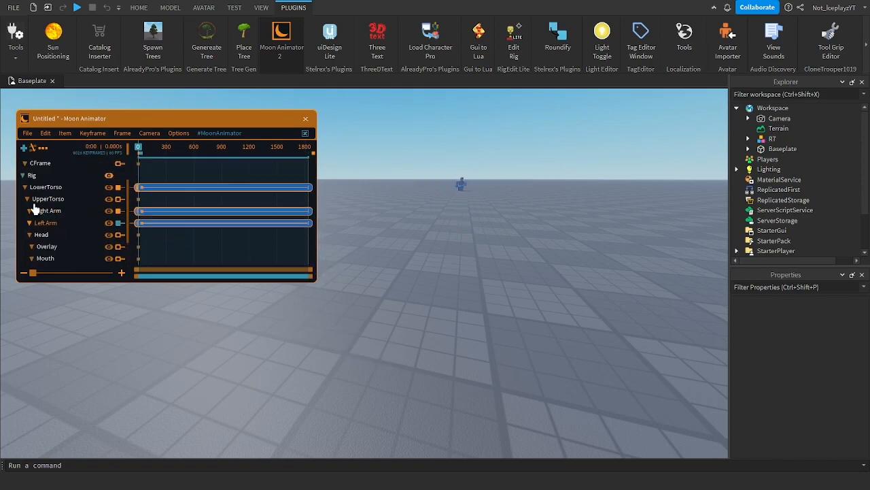
- Delete the repeated keyframes of the lower torso, arms and legs, leaving only the 0–36 walk cycle
scroll(221, 225, down, 3)
key(BackSpace)
click(248, 178)
key(BackSpace)
click(237, 246)
key(BackSpace)
click(235, 258)
key(BackSpace)
drag(309, 277, 151, 277)
scroll(36, 213, up, 5)
click(225, 216)
key(BackSpace)
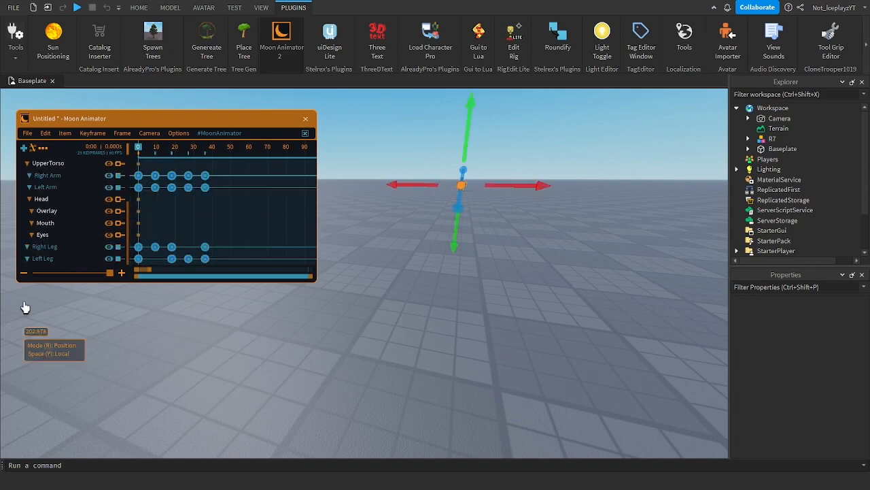
- Focus the view on the rig, turn playback looping back on and play the single walk cycle
key(f)
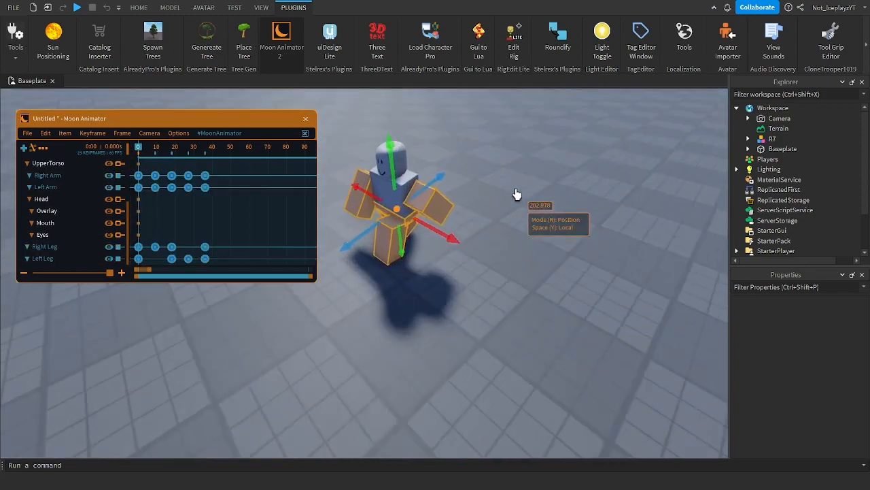
right_drag(517, 194, 483, 206)
key(space)
click(528, 289)
scroll(528, 290, up, 2)
key(space)
key(space)
click(33, 147)
key(space)
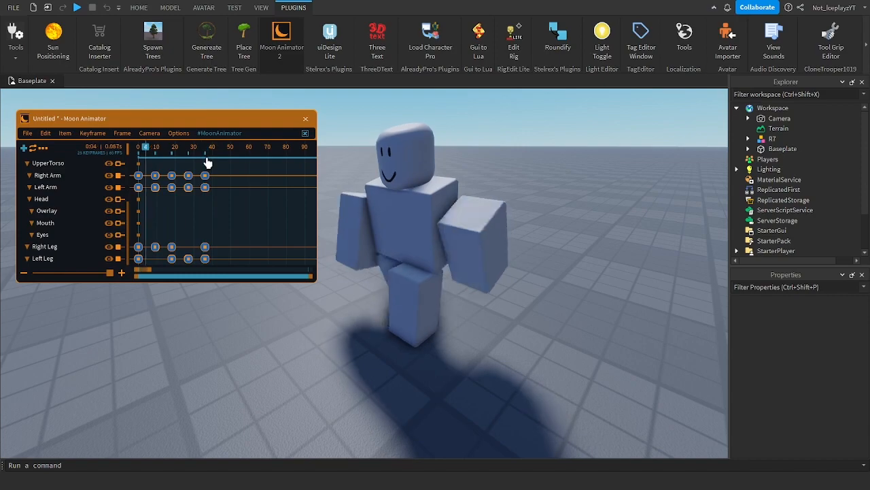
- Stretch all lower torso, arm and leg keyframes from frame 0 by a factor of 250 and play the slower walk
drag(144, 148, 120, 157)
click(122, 134)
click(264, 163)
scroll(203, 182, up, 1)
scroll(84, 192, up, 4)
scroll(210, 235, down, 1)
drag(212, 181, 120, 262)
click(122, 133)
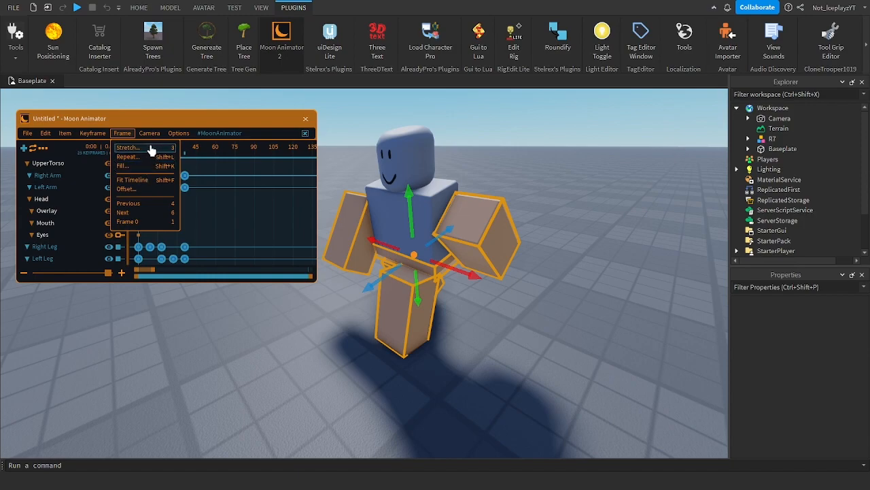
click(152, 148)
drag(177, 170, 273, 168)
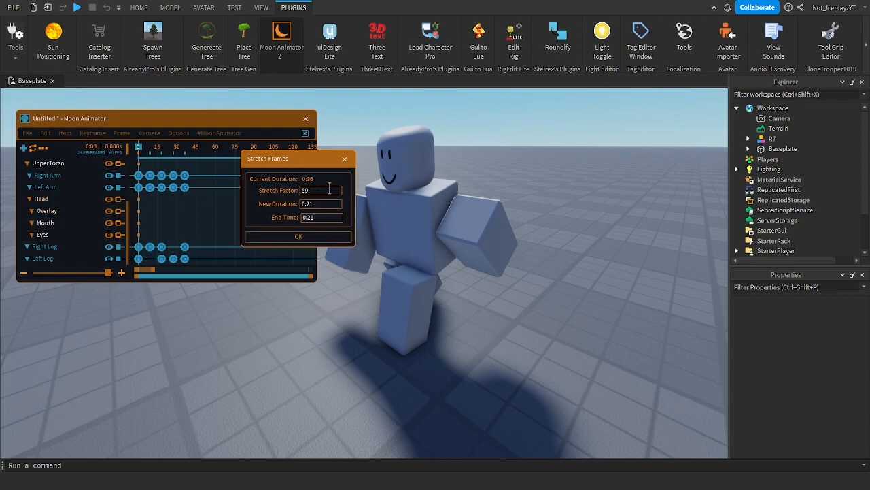
key(Caps_Lock)
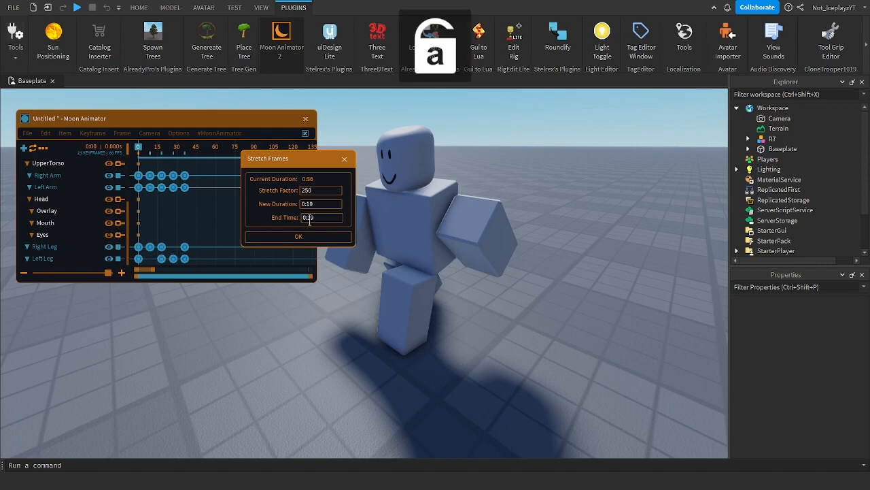
click(285, 216)
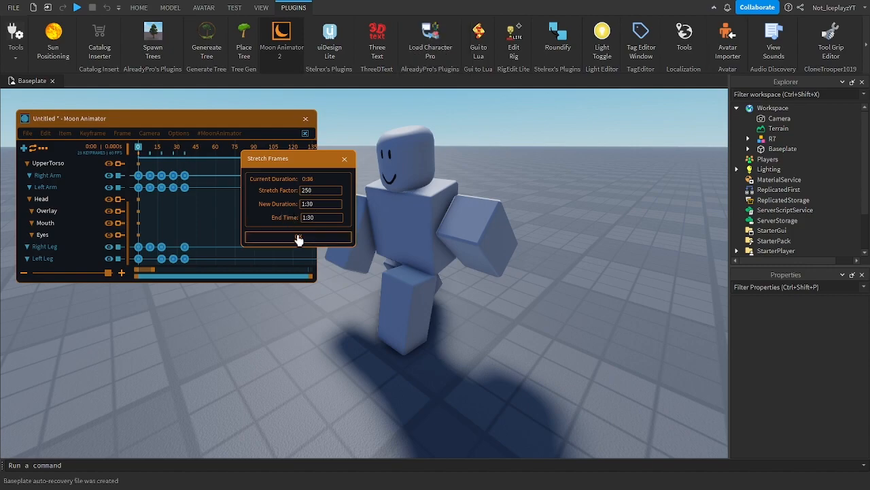
click(298, 238)
key(space)
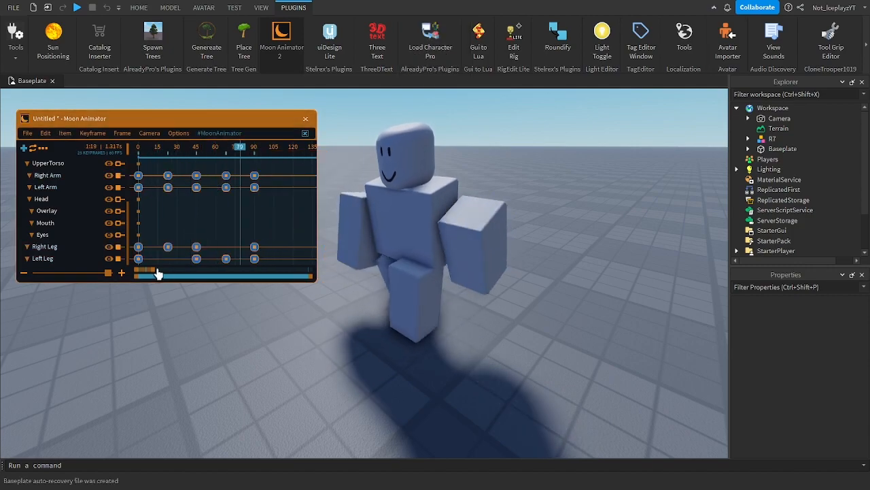
- Compress all lower torso, arm and leg keyframes with Stretch so the cycle ends at about frame 23
scroll(59, 201, up, 3)
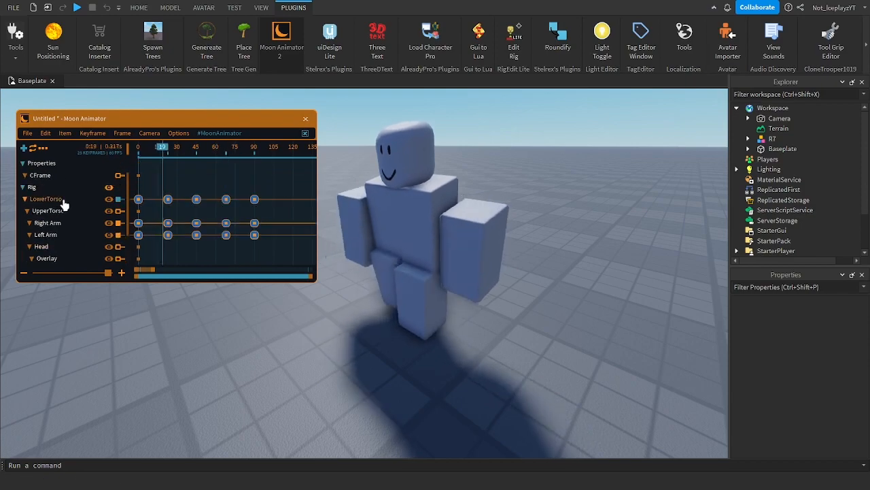
drag(278, 173, 4, 291)
click(279, 211)
scroll(44, 224, up, 3)
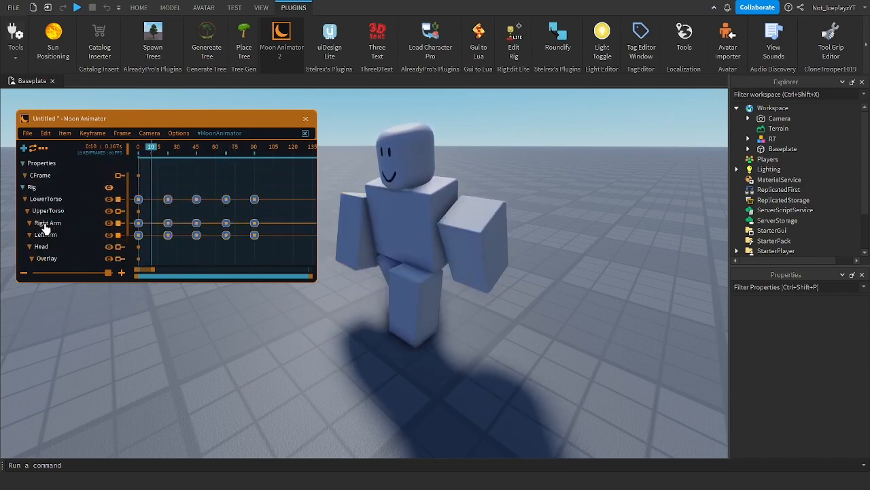
scroll(178, 206, up, 1)
scroll(63, 215, up, 1)
drag(290, 186, 52, 348)
click(123, 135)
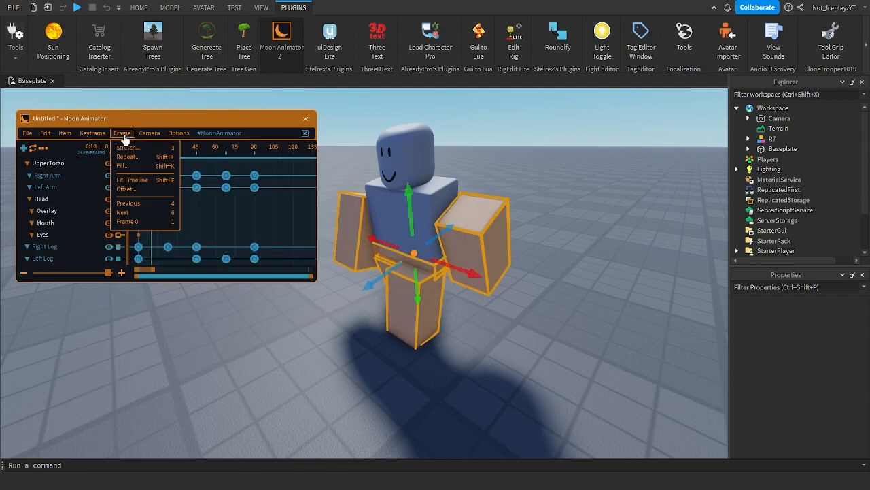
click(127, 148)
click(181, 199)
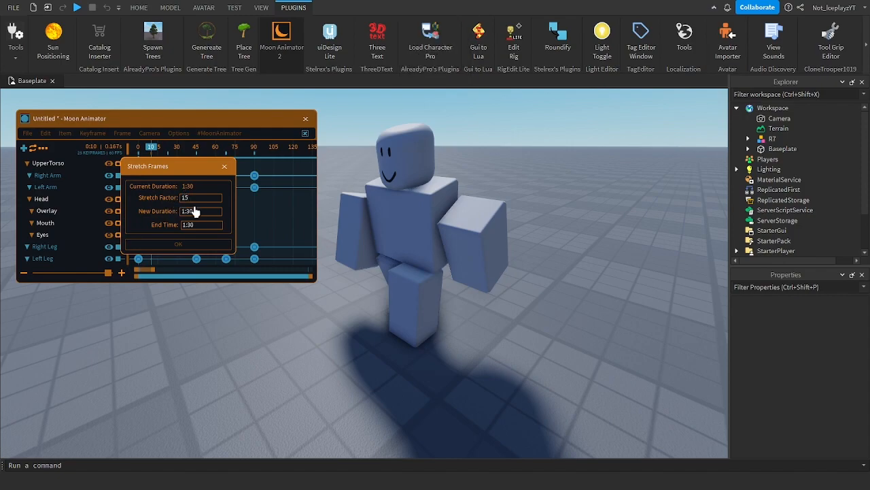
click(178, 244)
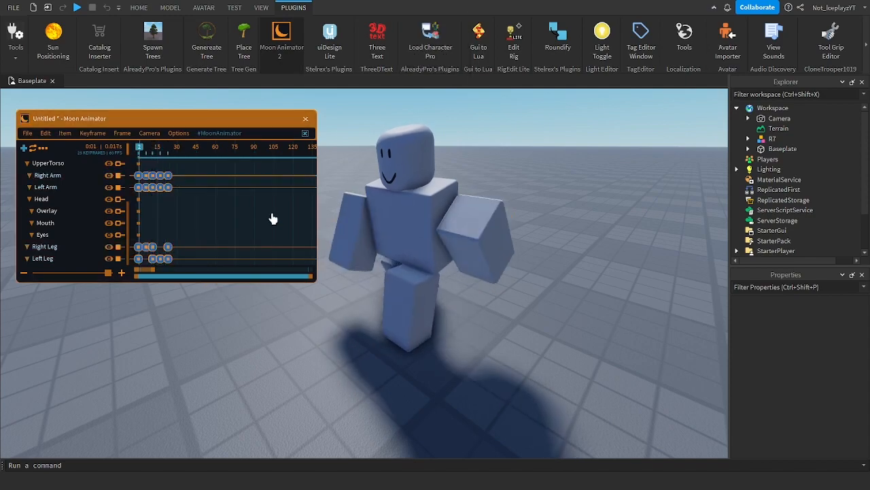
- At frame 0, lean the rig's torso forward and rotate the right leg backward by about 28 degrees
right_drag(576, 236, 576, 236)
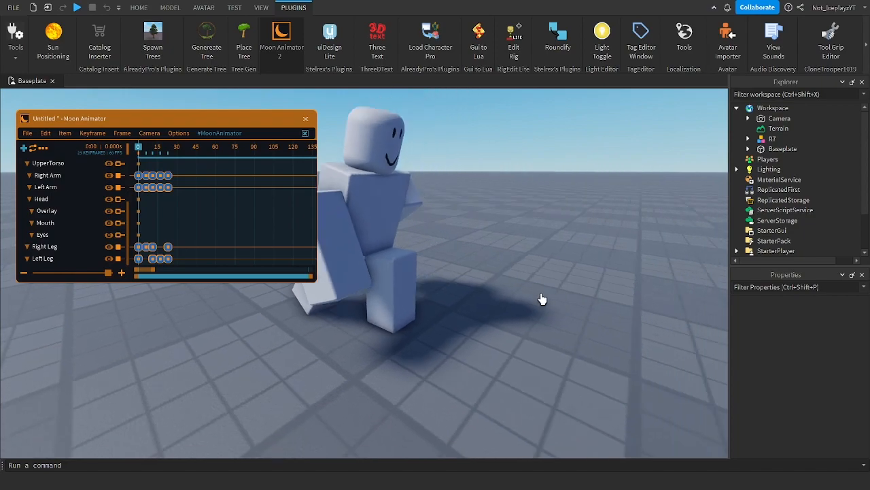
key(r)
drag(476, 271, 434, 214)
click(532, 322)
right_drag(533, 323, 397, 322)
click(465, 282)
drag(565, 342, 543, 259)
key(r)
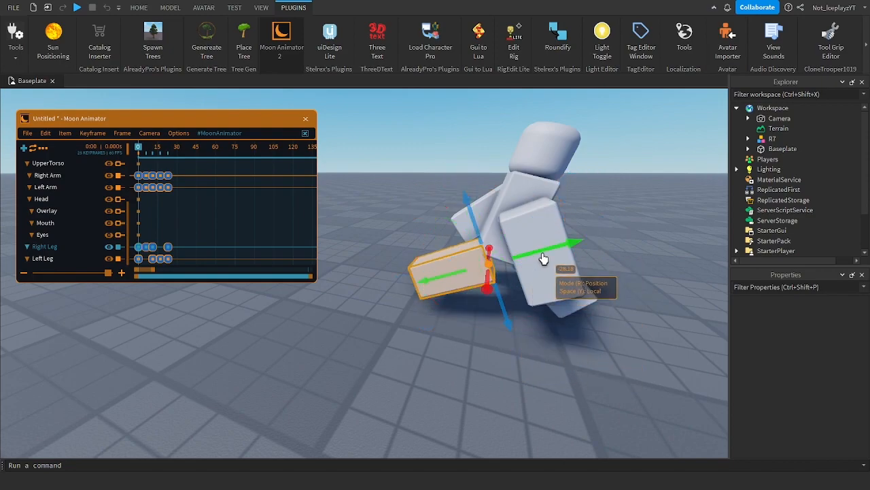
- Deselect the leg and play the shortened cycle, viewing the rig from the side at a distance
click(617, 255)
right_drag(614, 252, 610, 252)
right_drag(493, 274, 441, 274)
scroll(340, 211, down, 3)
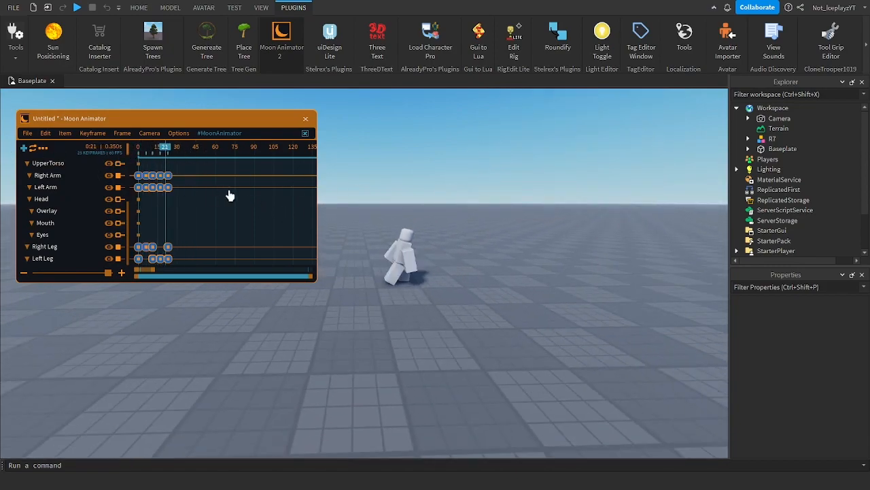
- Close the Moon Animator editor and delete the R7 rig from the workspace
click(305, 118)
click(386, 197)
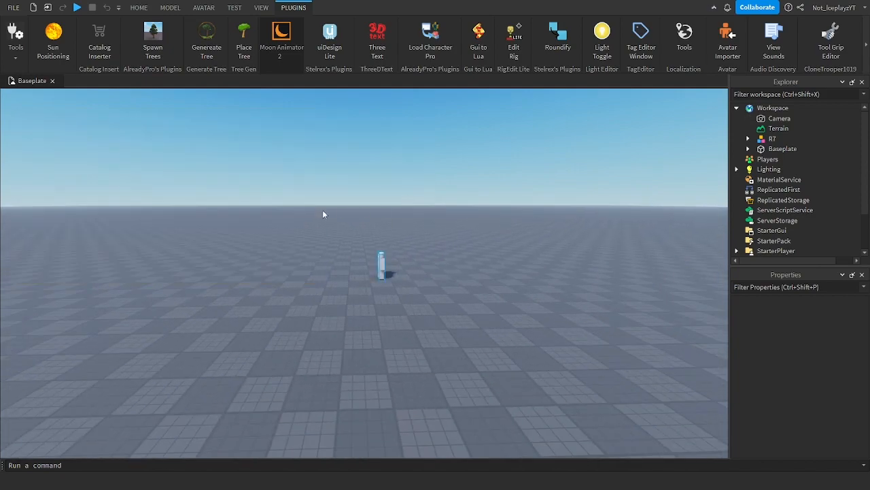
key(Delete)
drag(240, 192, 560, 398)
scroll(388, 429, down, 3)
scroll(389, 411, up, 5)
key(w)
key(w)
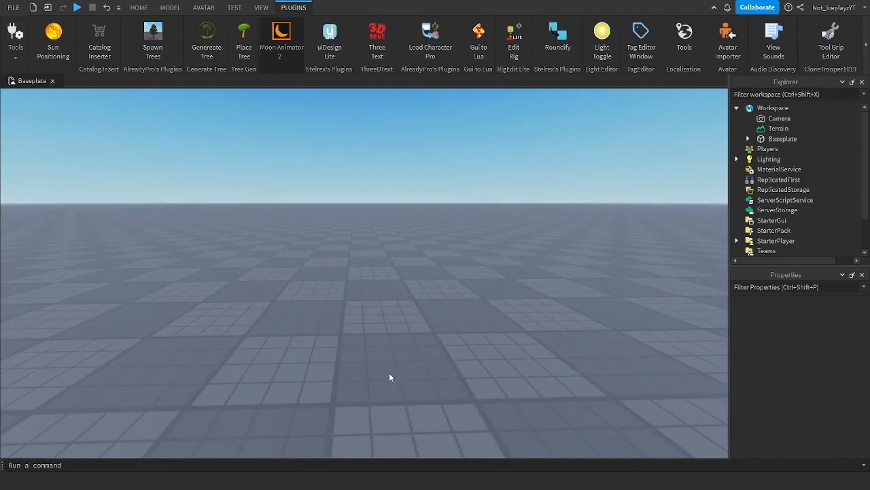
key(s)
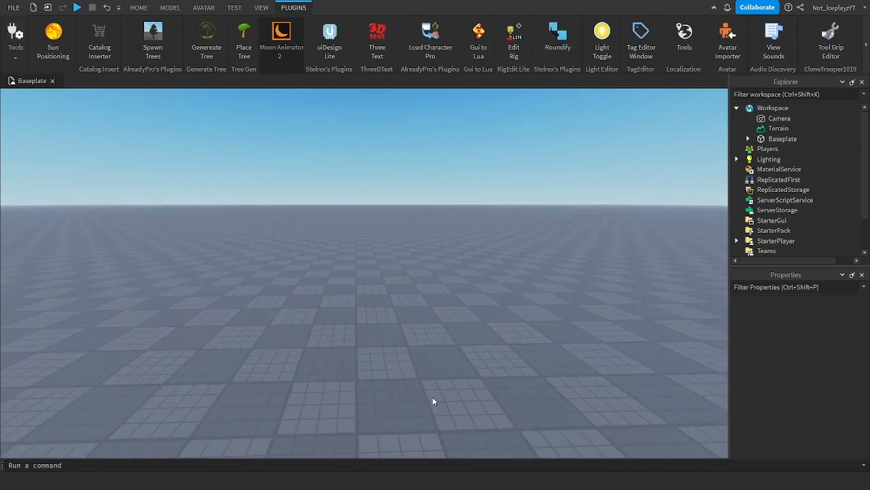
key(w)
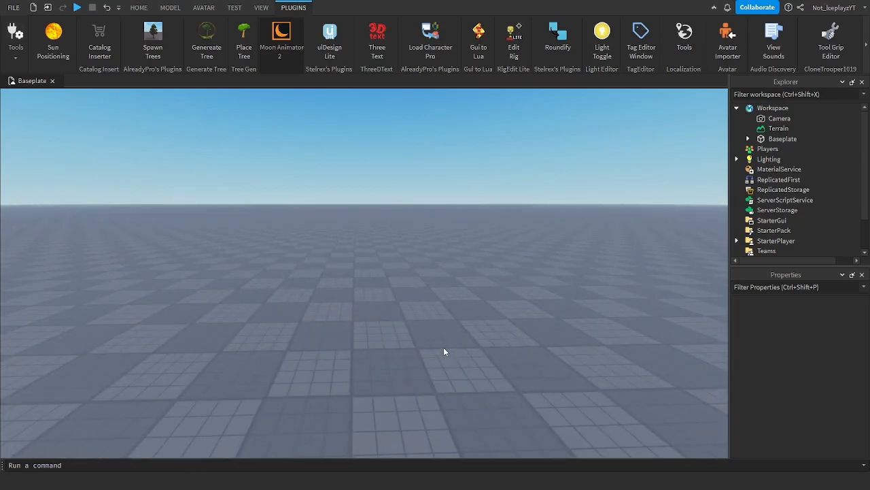
key(w)
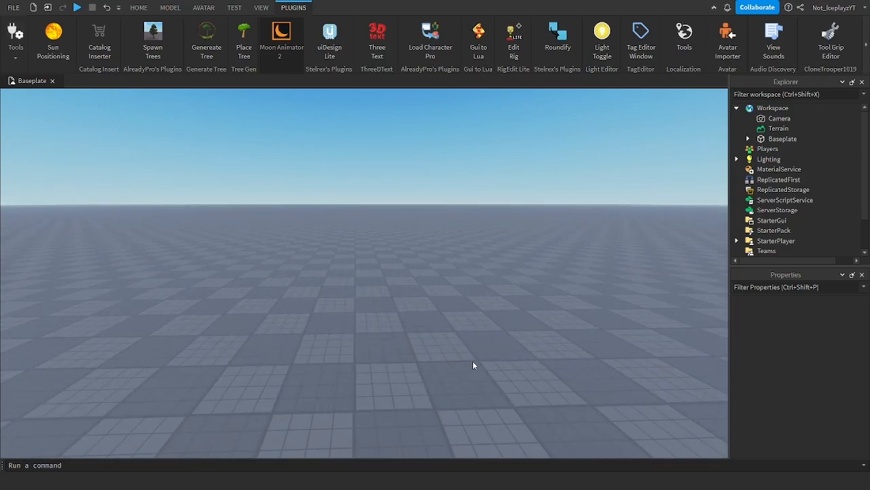